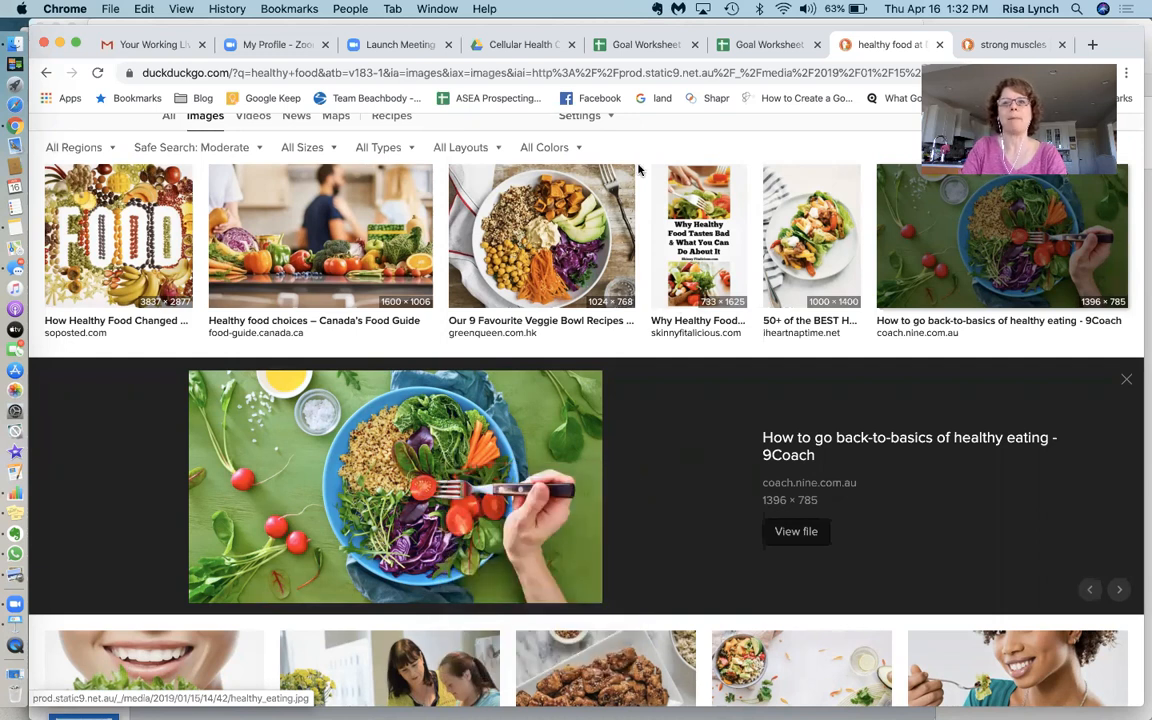
Switch to the Goal Worksheet spreadsheet and paste the copied healthy-food image into cell A2 of the Vision sheet
click(762, 45)
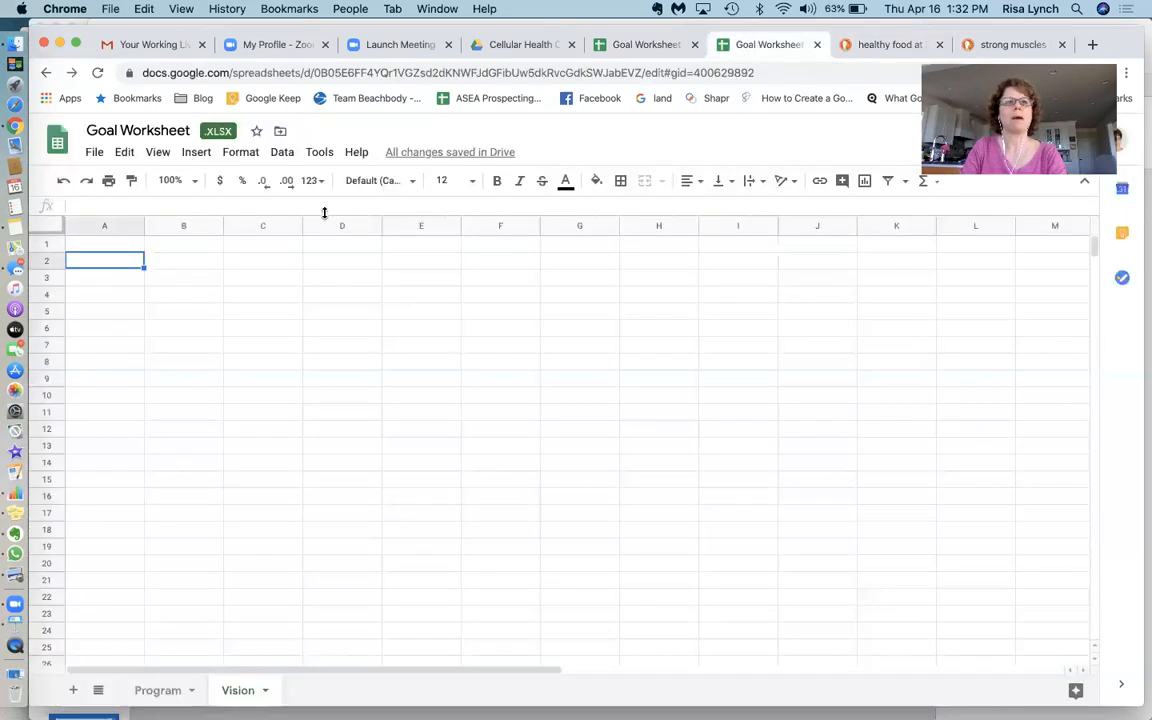
right_click(127, 264)
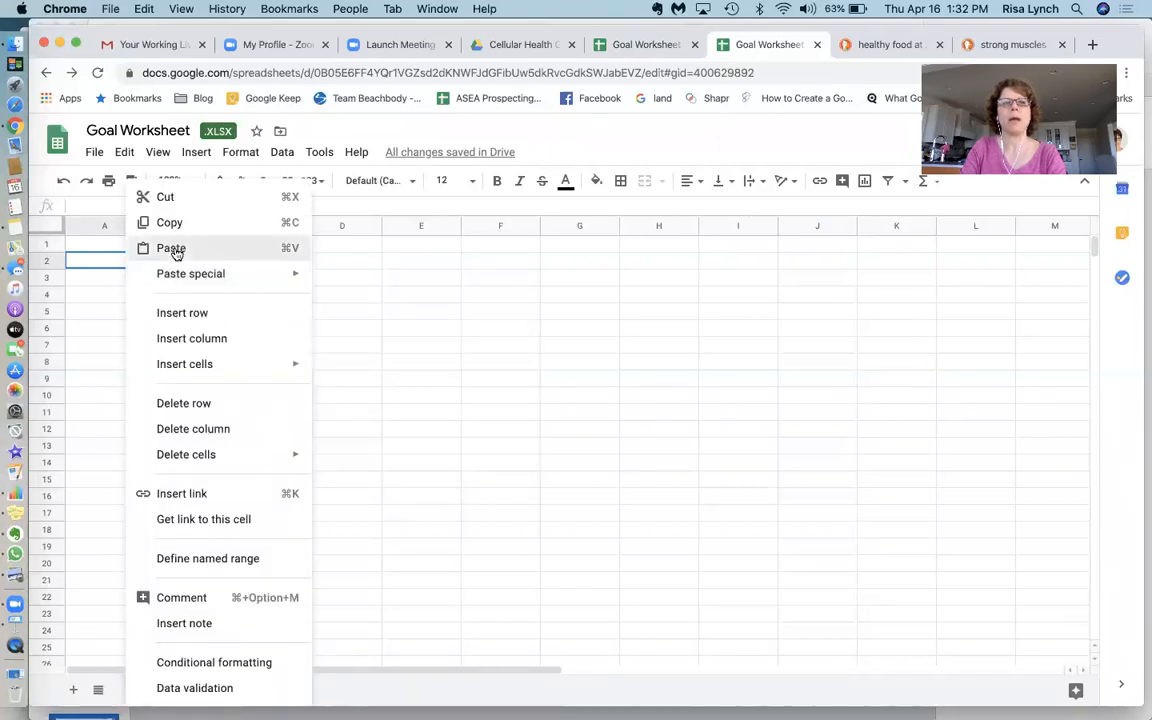
click(172, 249)
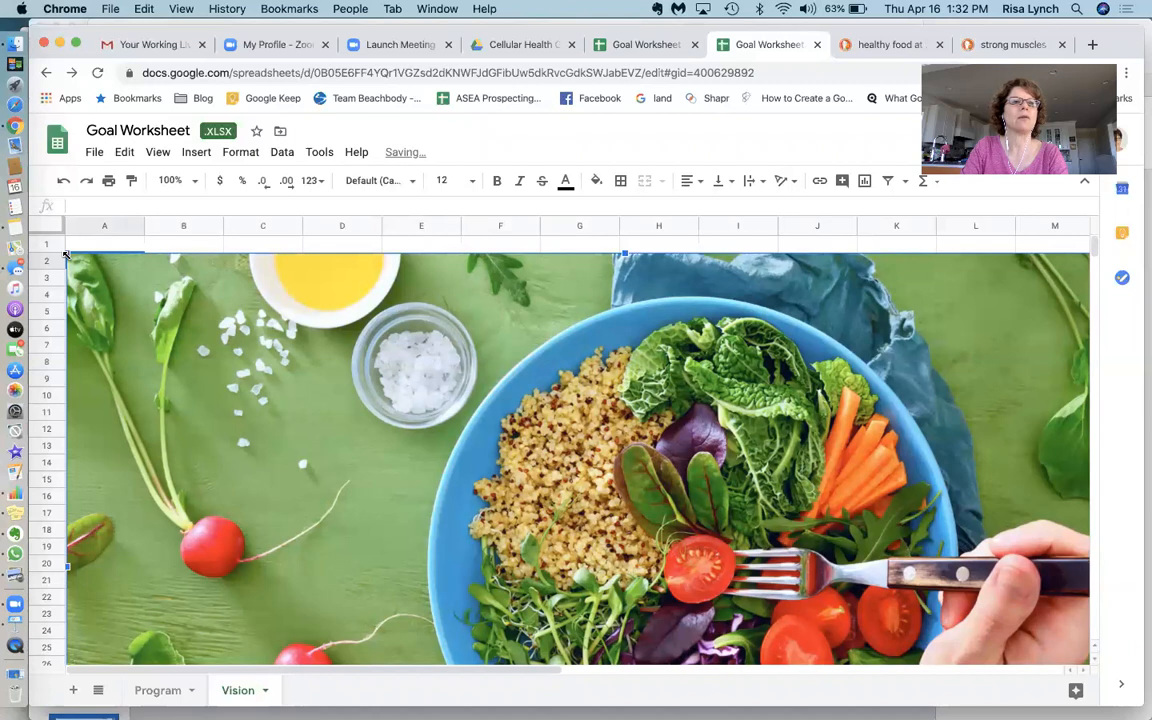
Shrink the food image and move it to the sheet's top-left corner, covering about columns A–E and rows 1–13
drag(66, 254, 362, 420)
drag(522, 453, 191, 297)
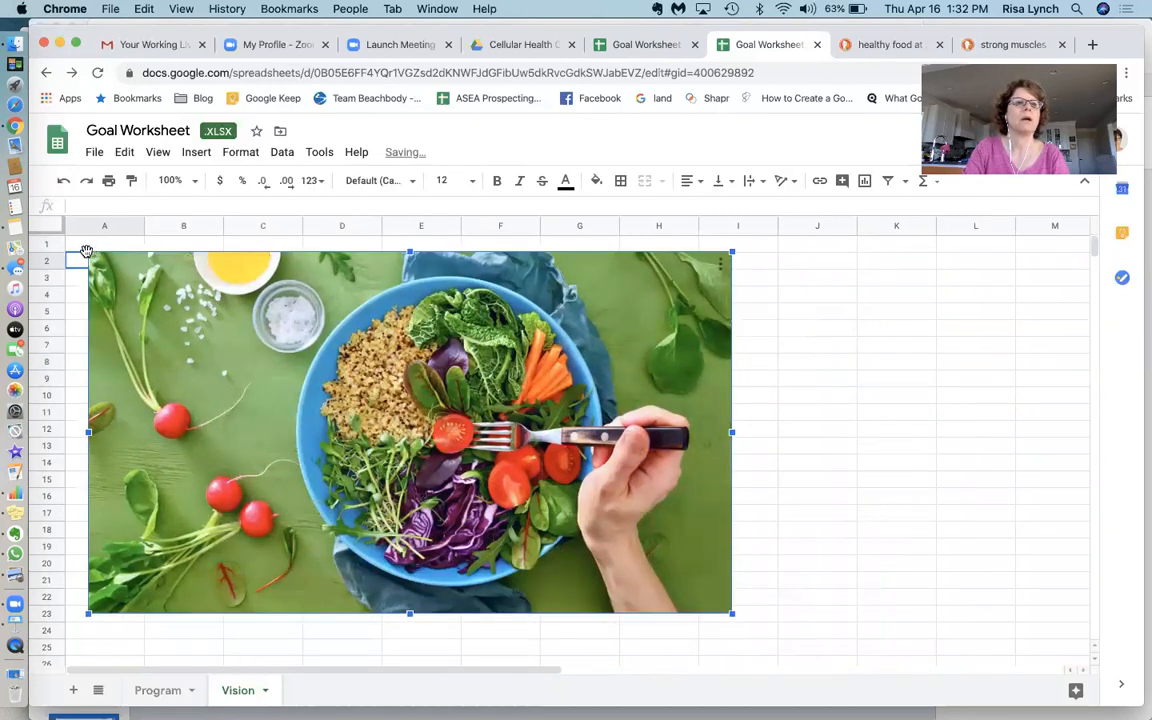
drag(85, 248, 349, 397)
drag(475, 511, 186, 347)
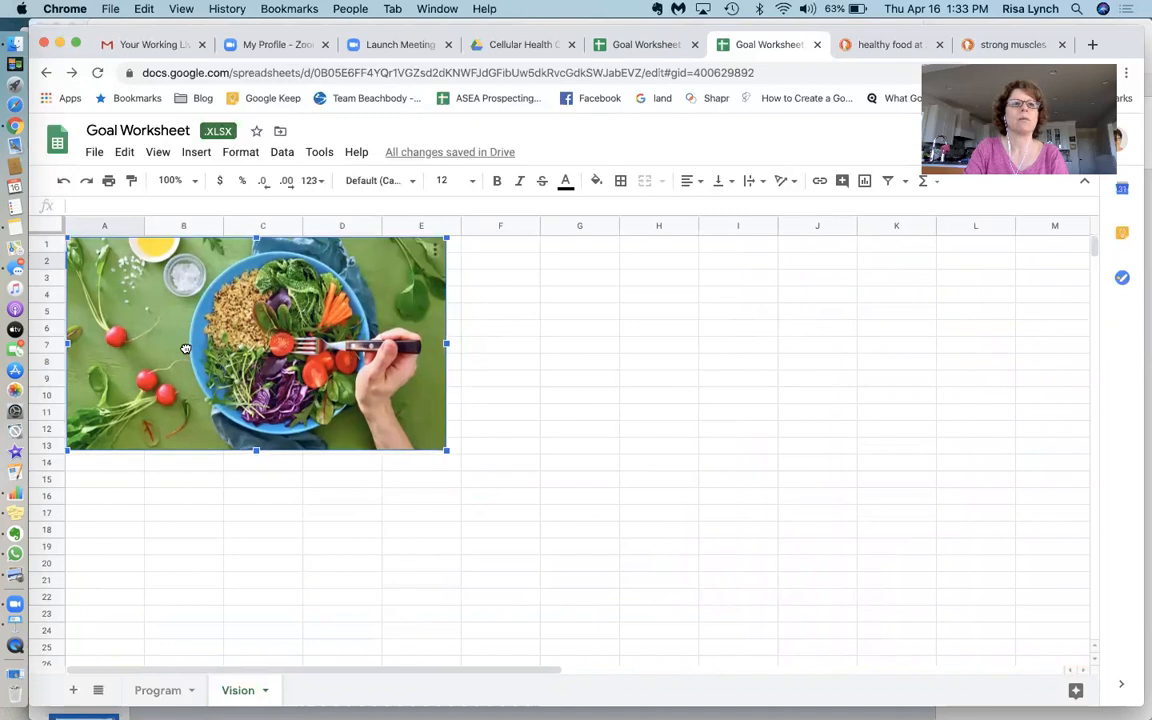
click(545, 433)
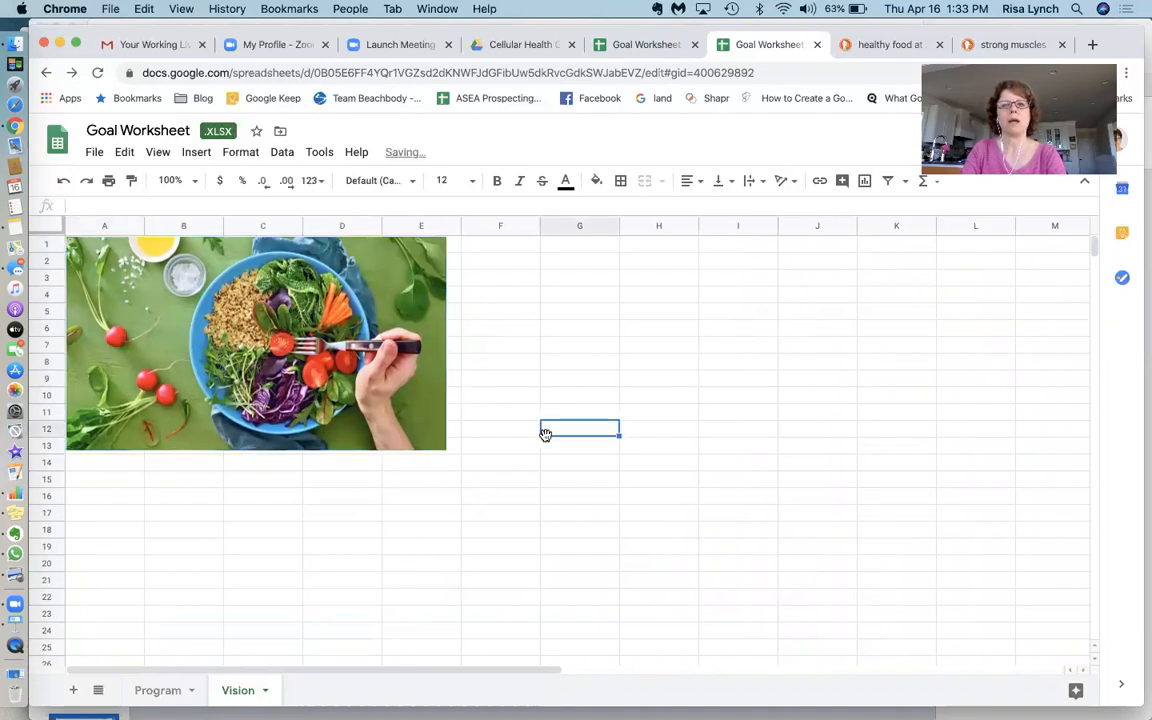
Insert an image over cells at F3, uploading the one-arm dumbbell photo from the computer's pictures folder
click(494, 280)
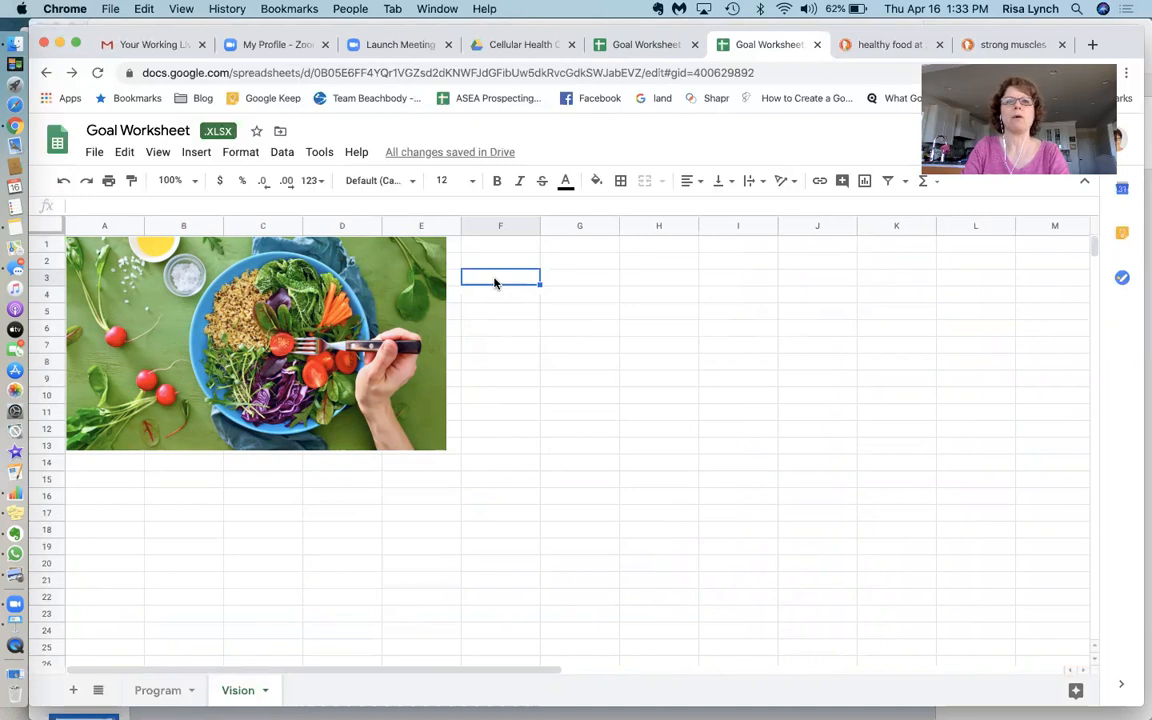
click(202, 157)
mouse_move(267, 406)
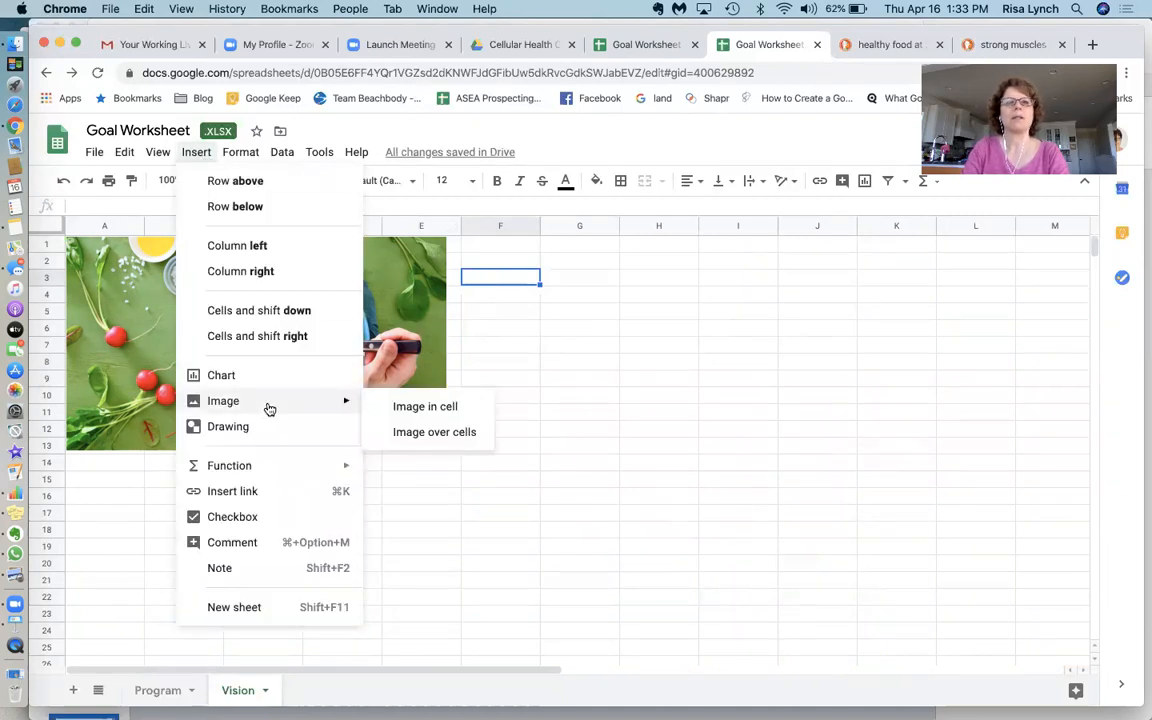
click(429, 438)
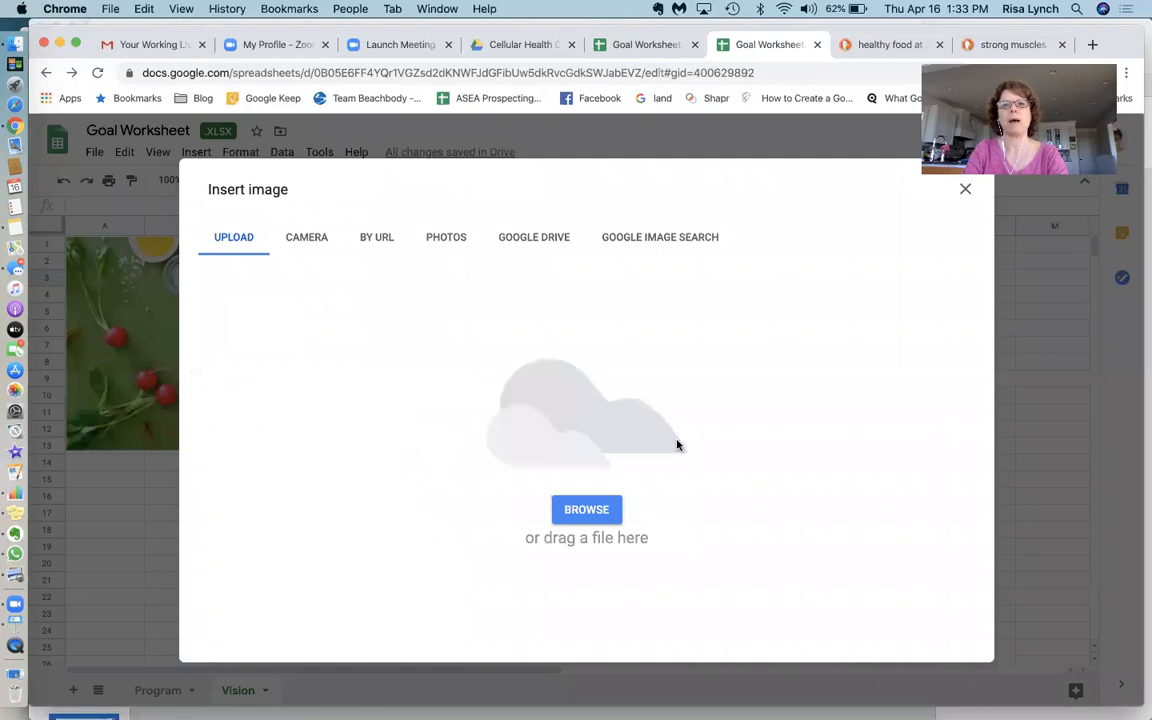
click(575, 513)
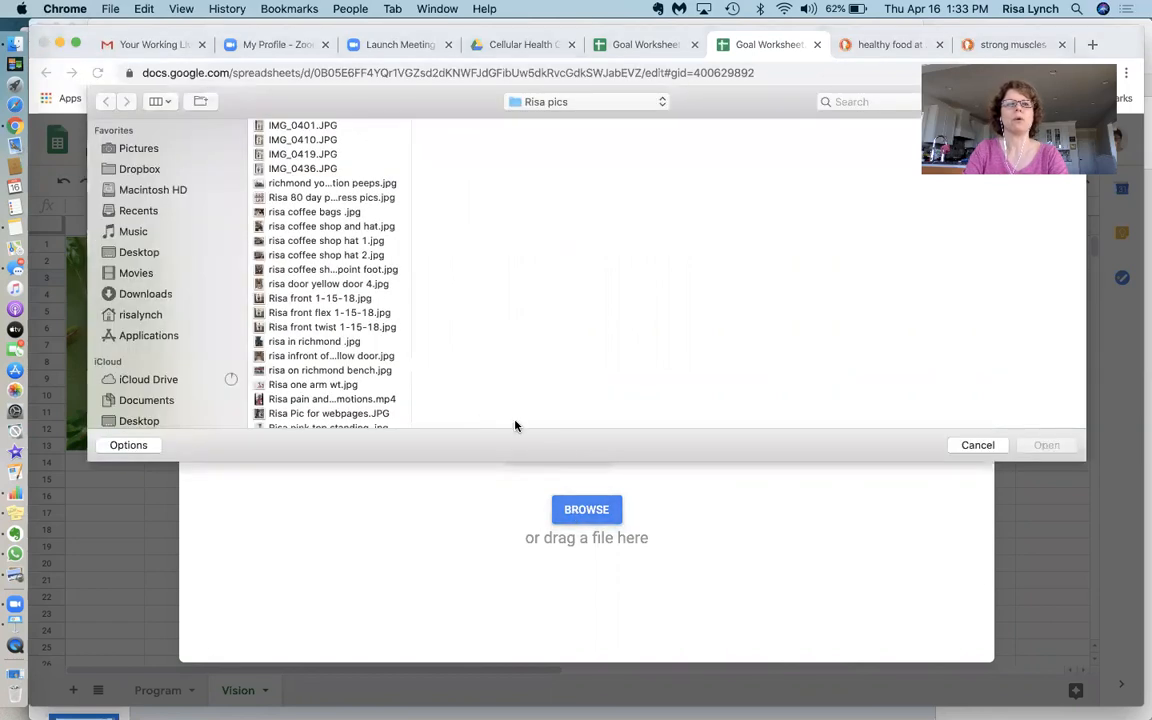
click(330, 387)
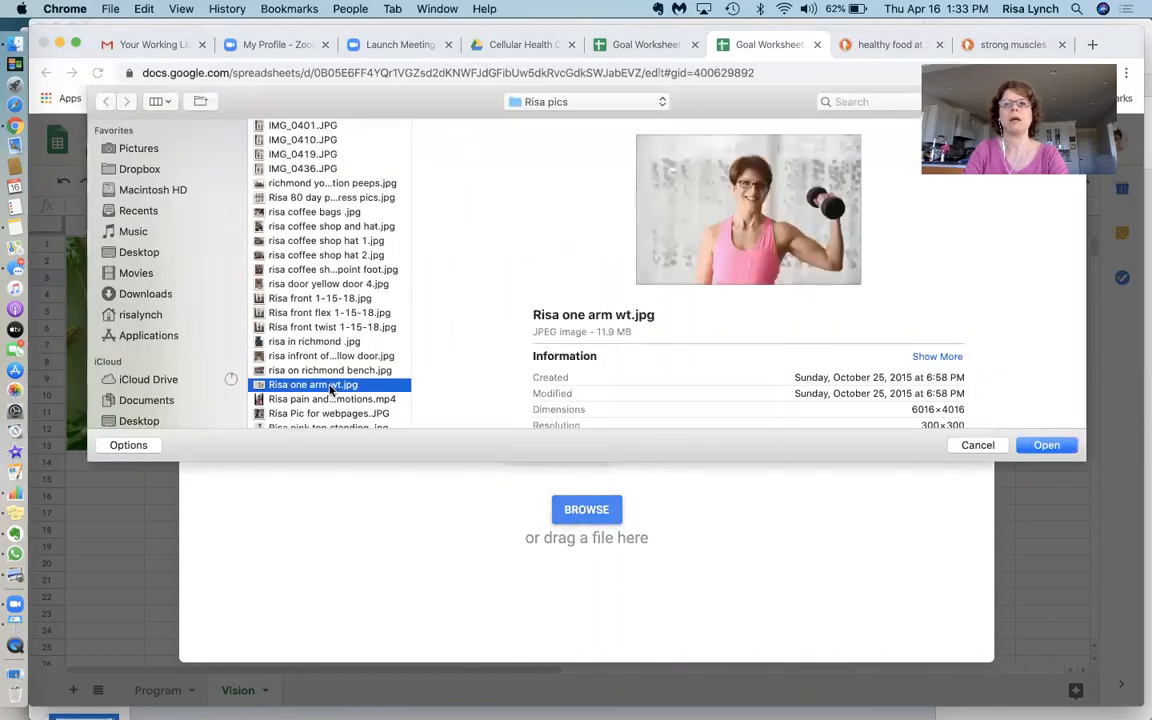
click(1046, 446)
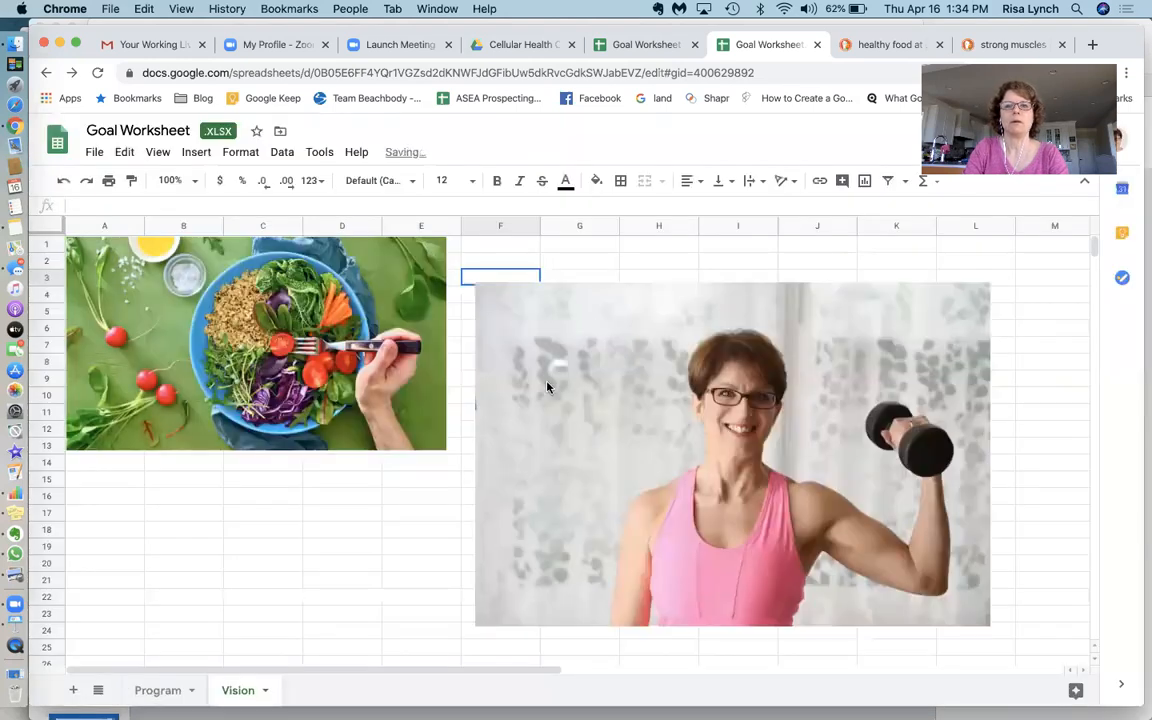
Move and resize the dumbbell photo to sit beside the food image, spanning about columns F–I and rows 1–13
click(591, 401)
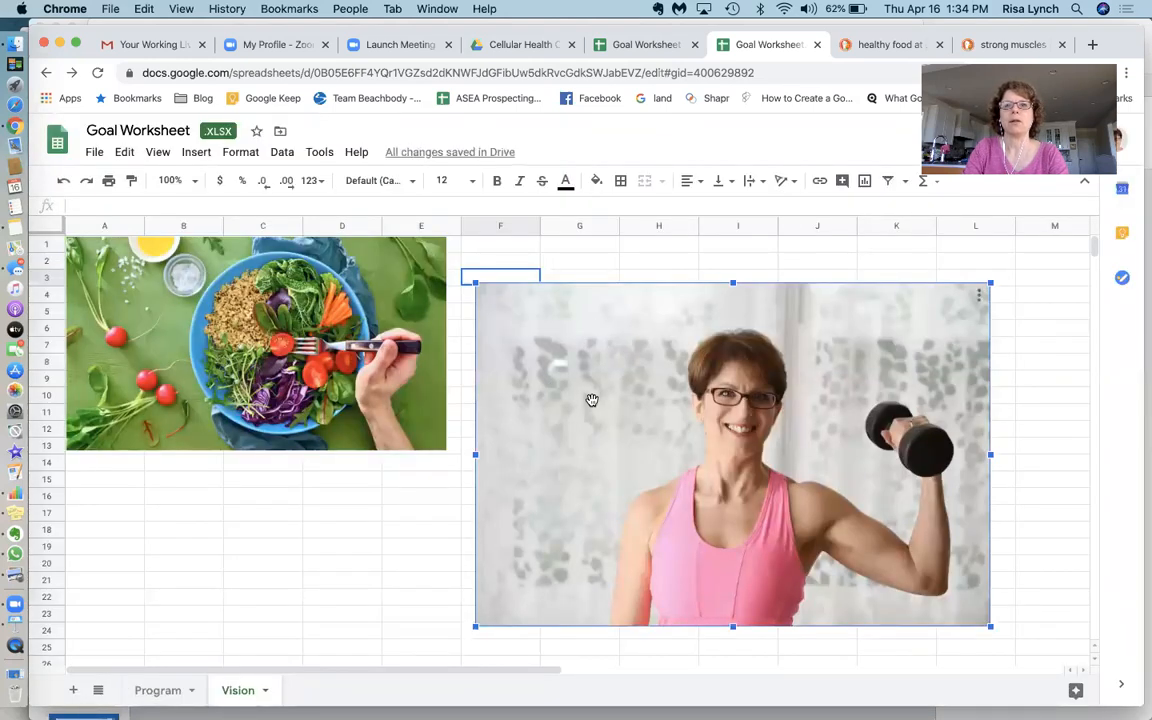
drag(592, 400, 560, 350)
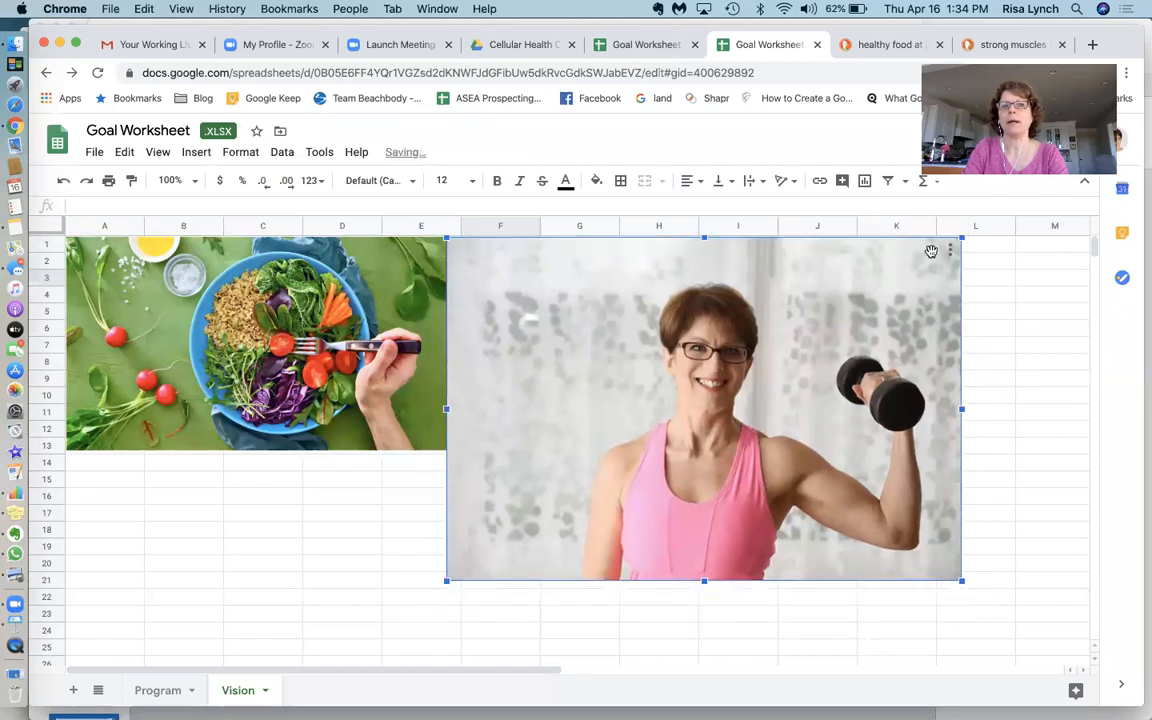
drag(961, 238, 857, 307)
drag(809, 366, 699, 354)
drag(668, 458, 668, 352)
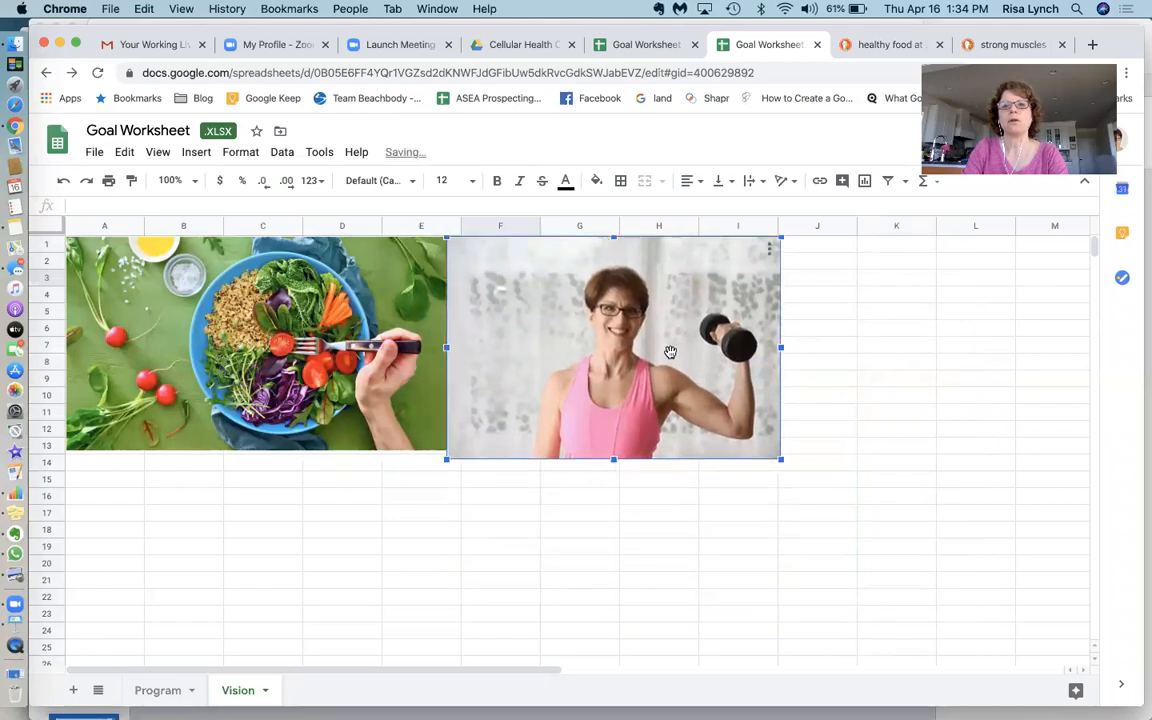
drag(781, 459, 770, 450)
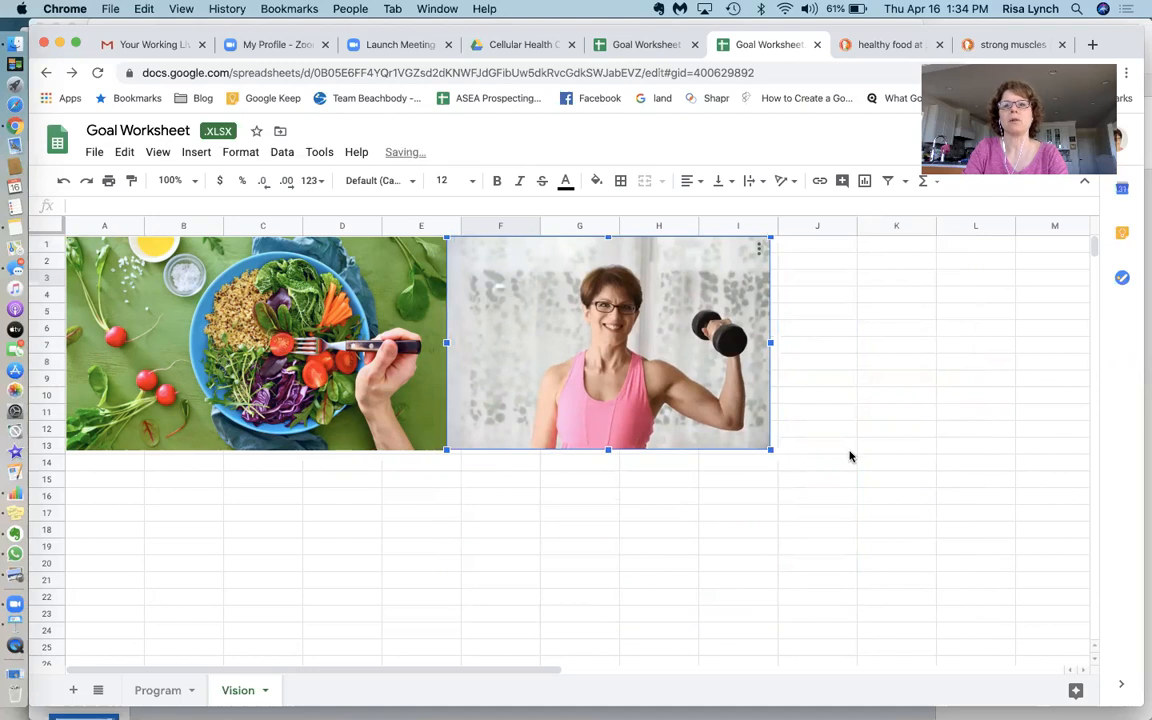
click(849, 450)
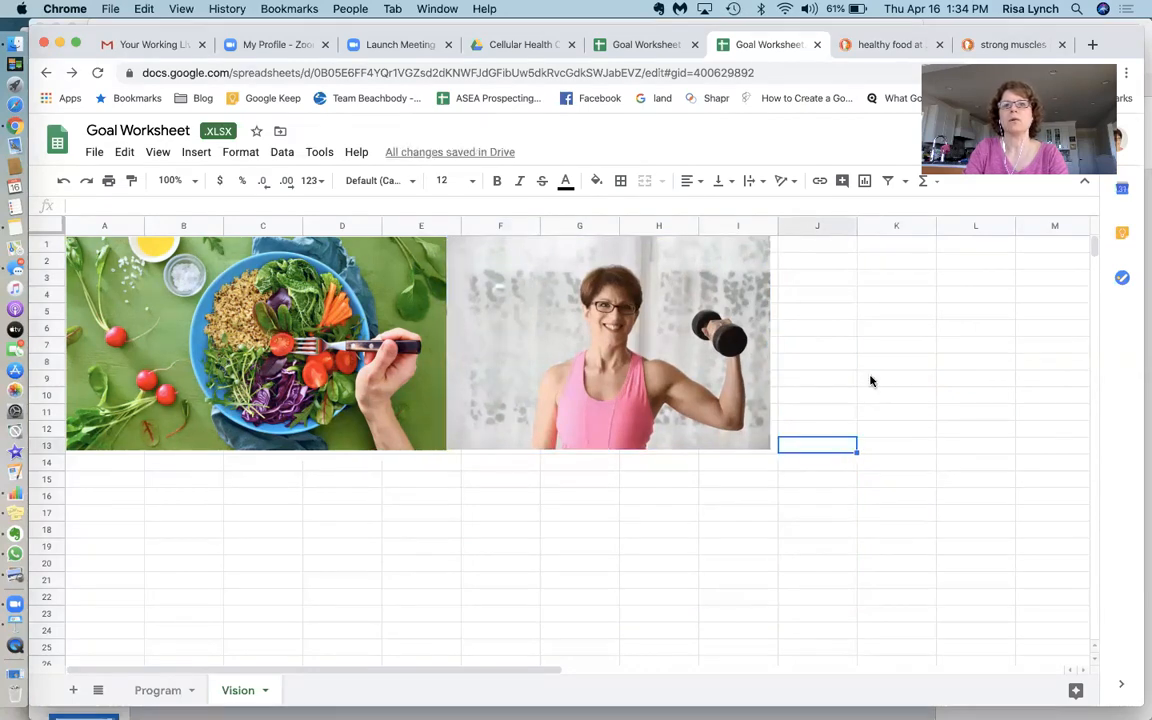
Switch to the search tab and run an image search for "flexibility"
click(879, 45)
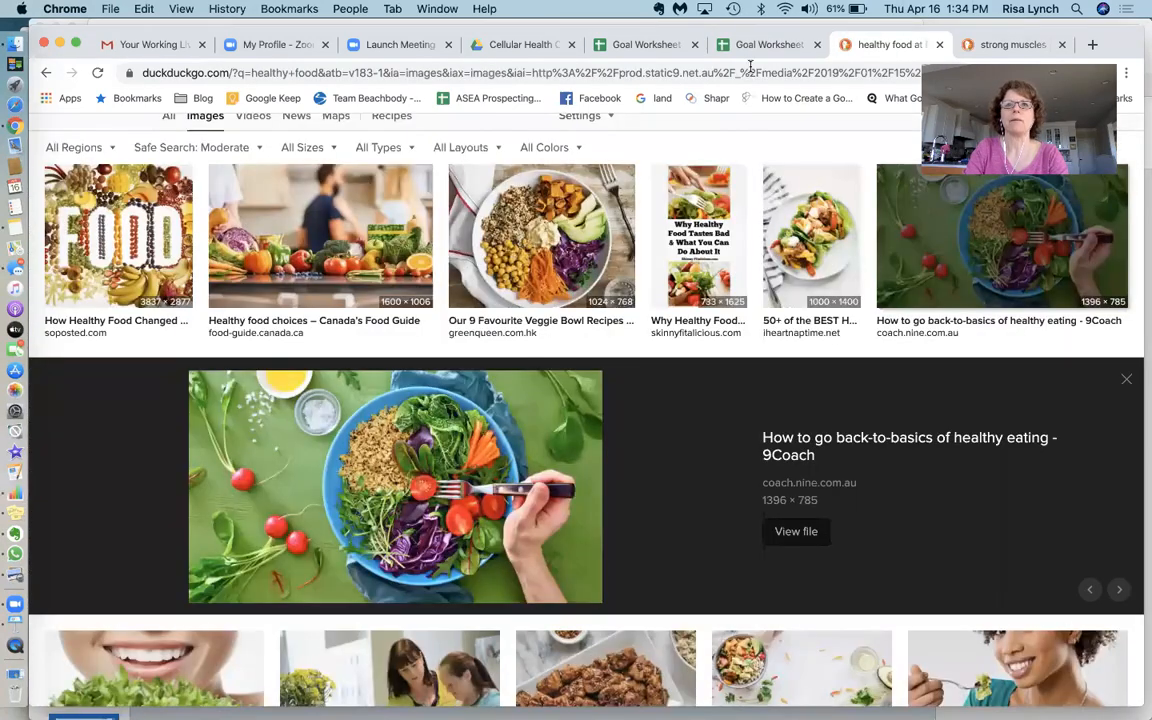
click(613, 65)
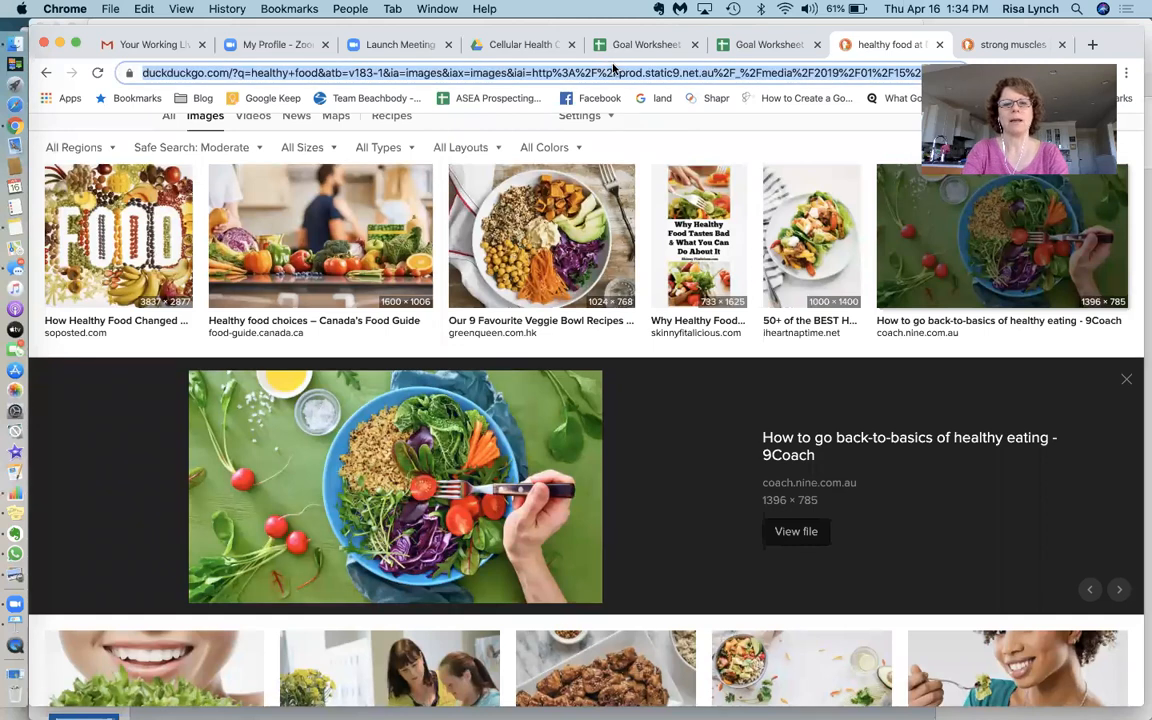
text(flexi)
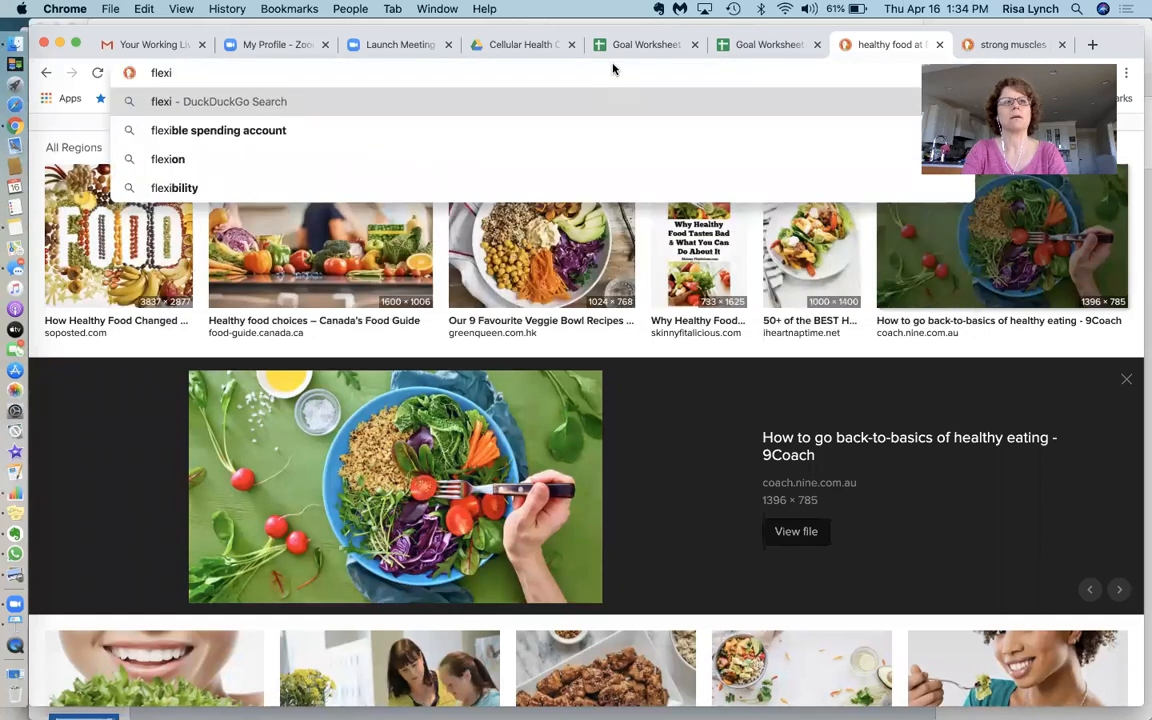
text(b)
key(BackSpace)
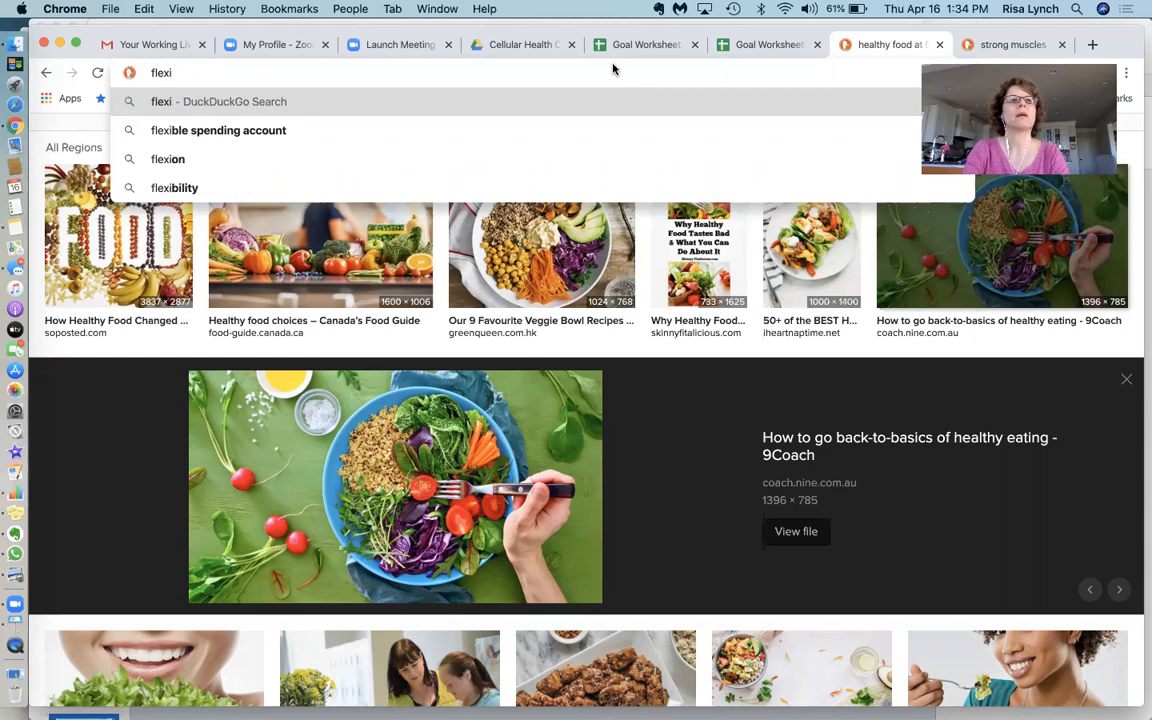
text(bility)
key(Return)
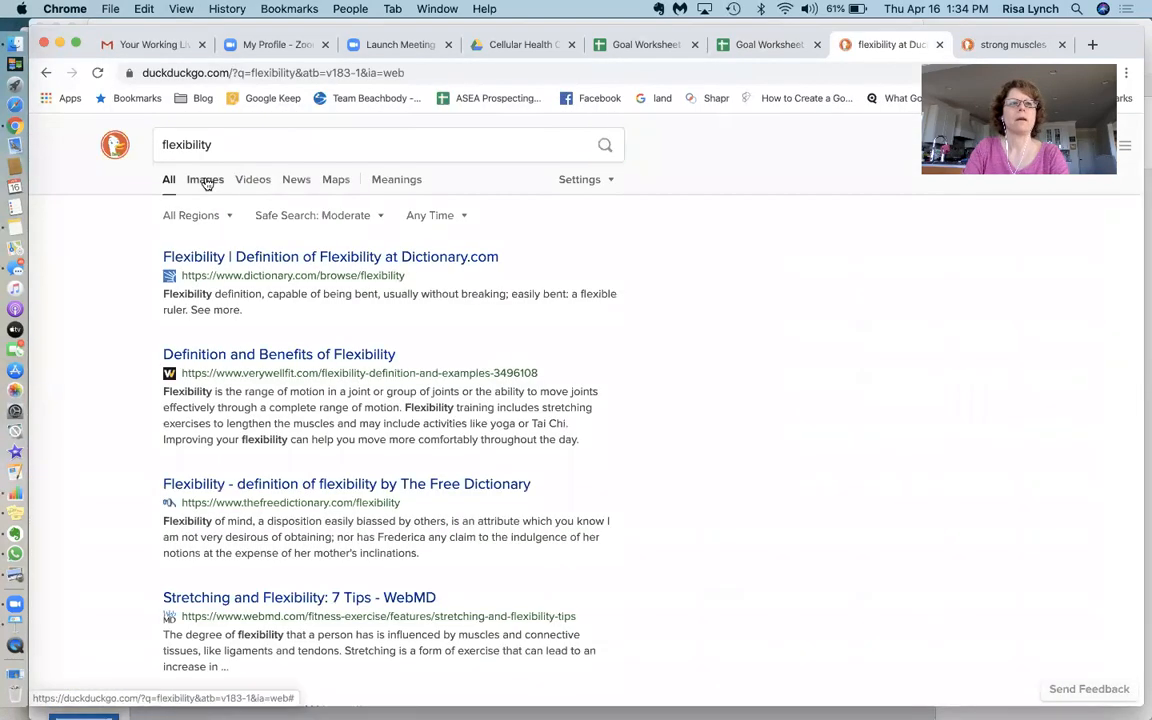
click(205, 181)
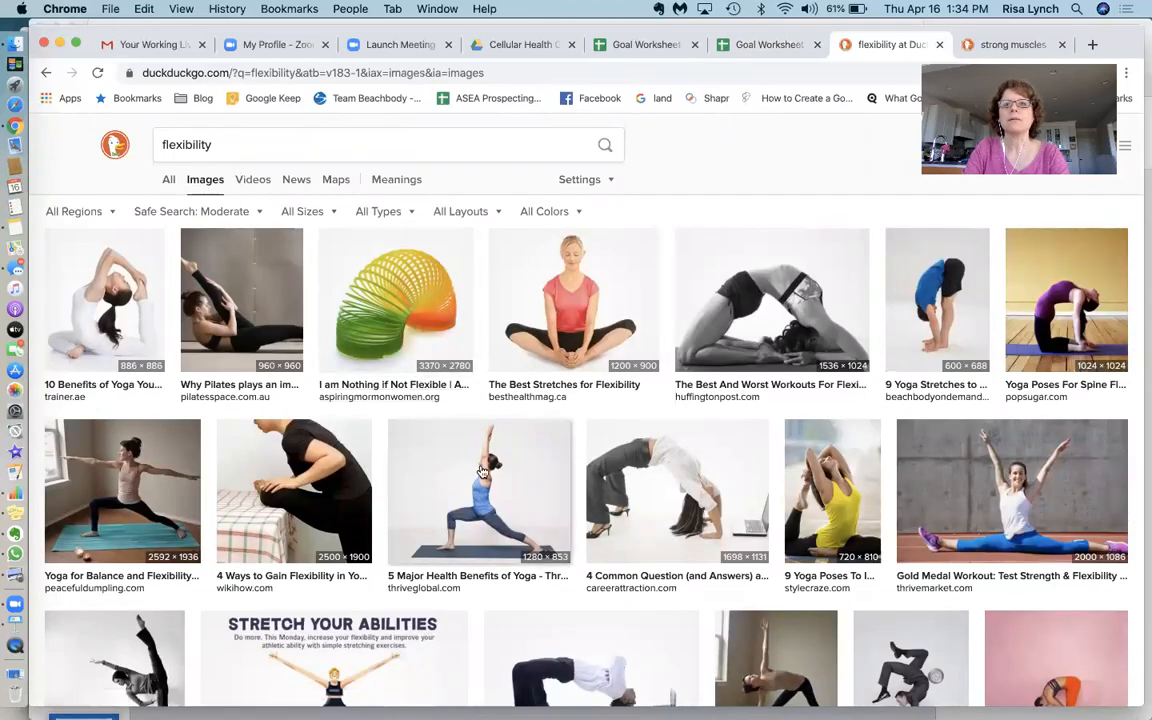
Open the yoga backbend image from the results and copy the image
scroll(480, 470, down, 3)
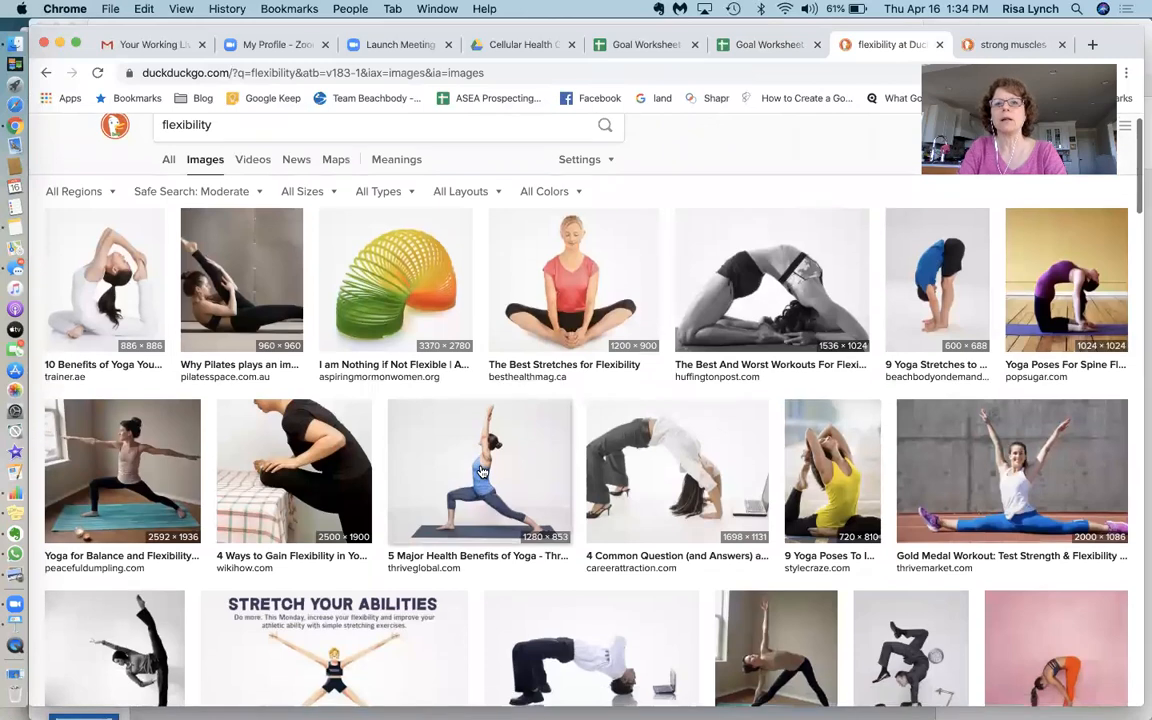
scroll(480, 470, down, 5)
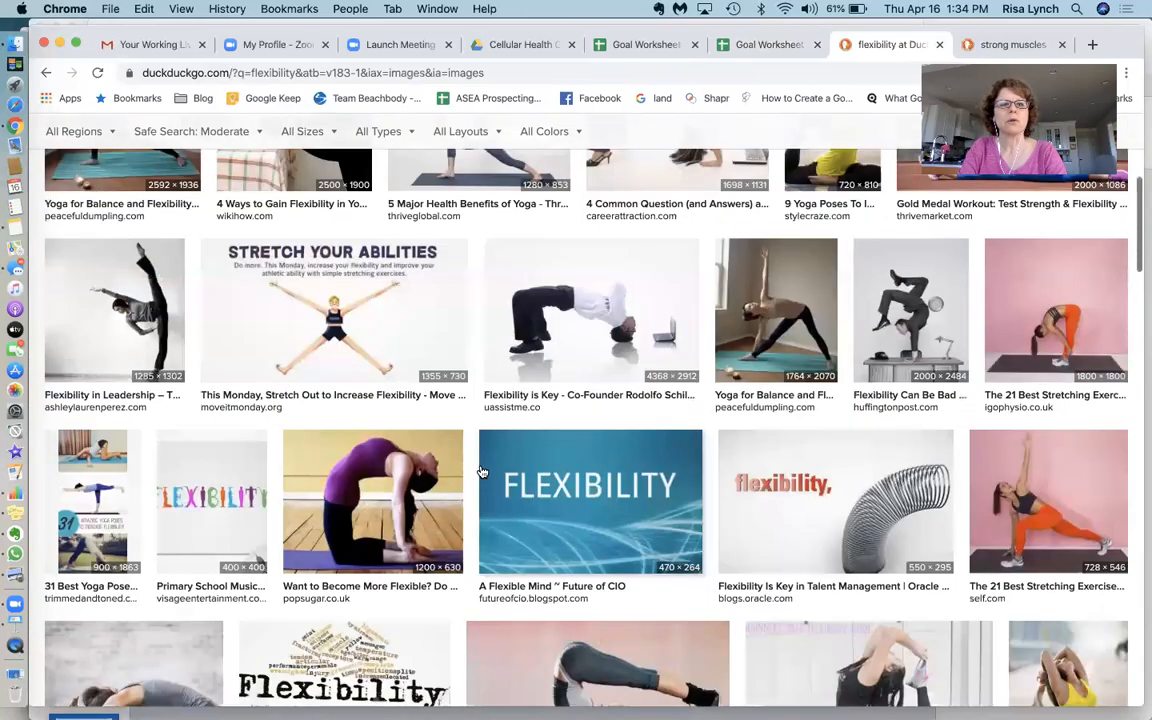
click(368, 518)
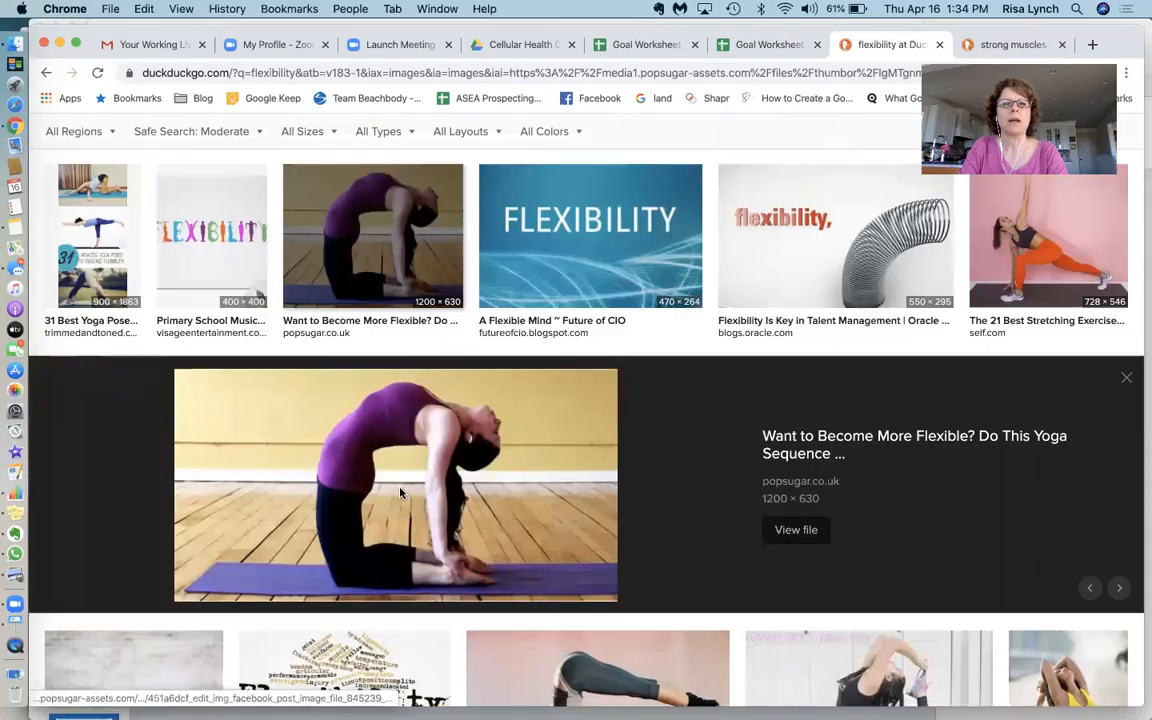
right_click(400, 492)
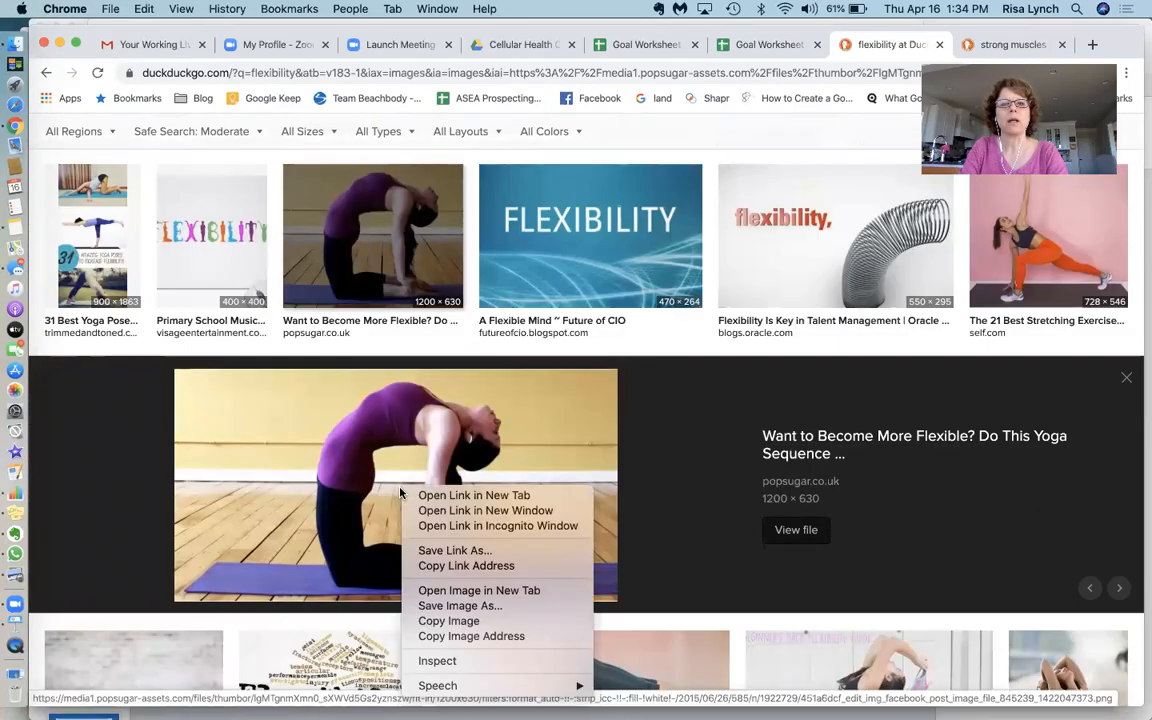
click(448, 621)
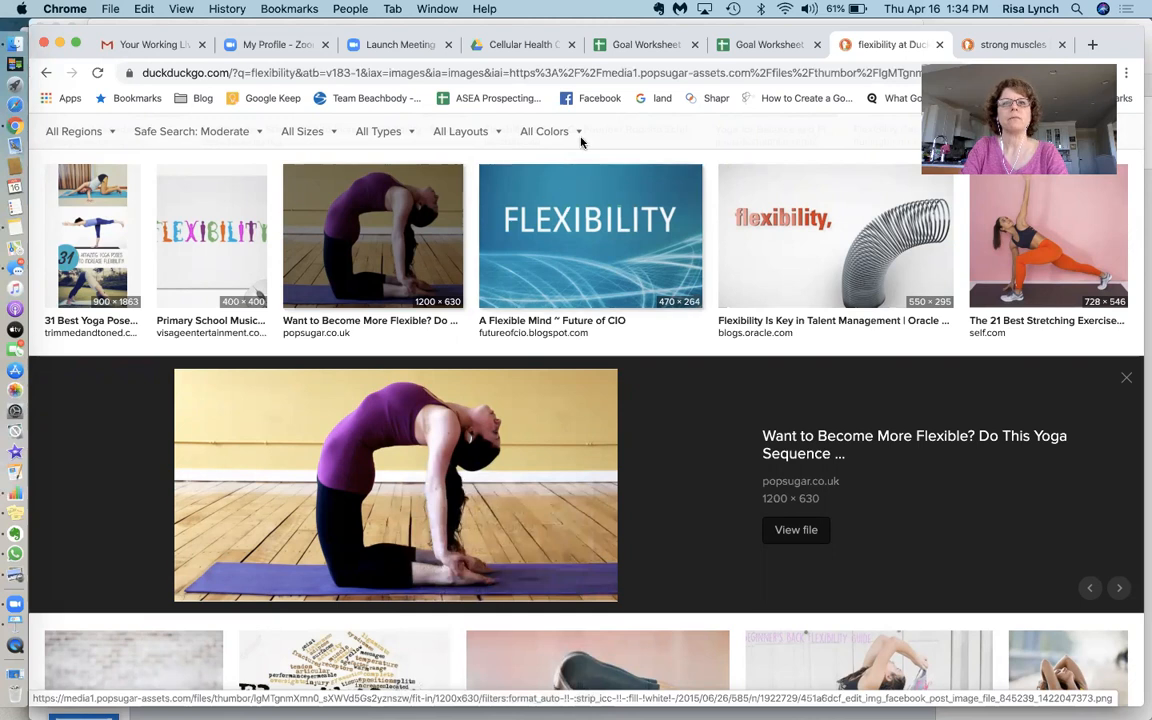
Return to the spreadsheet and paste the yoga image at cell J13
click(757, 47)
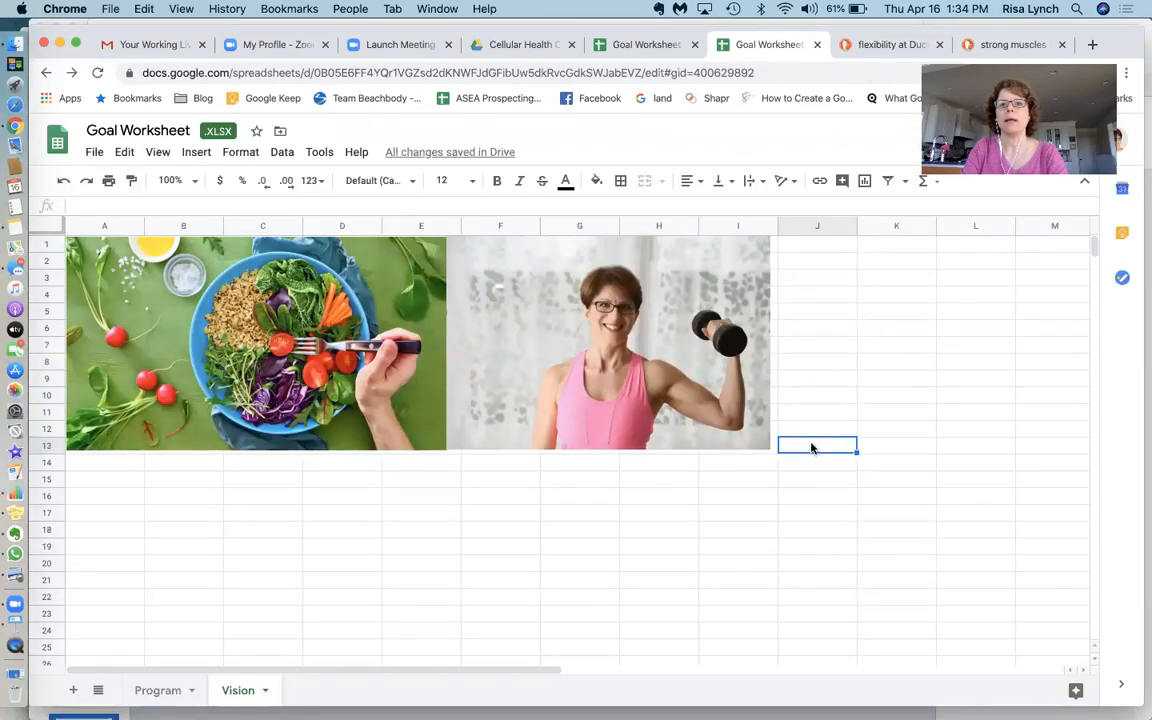
right_click(812, 449)
mouse_move(812, 450)
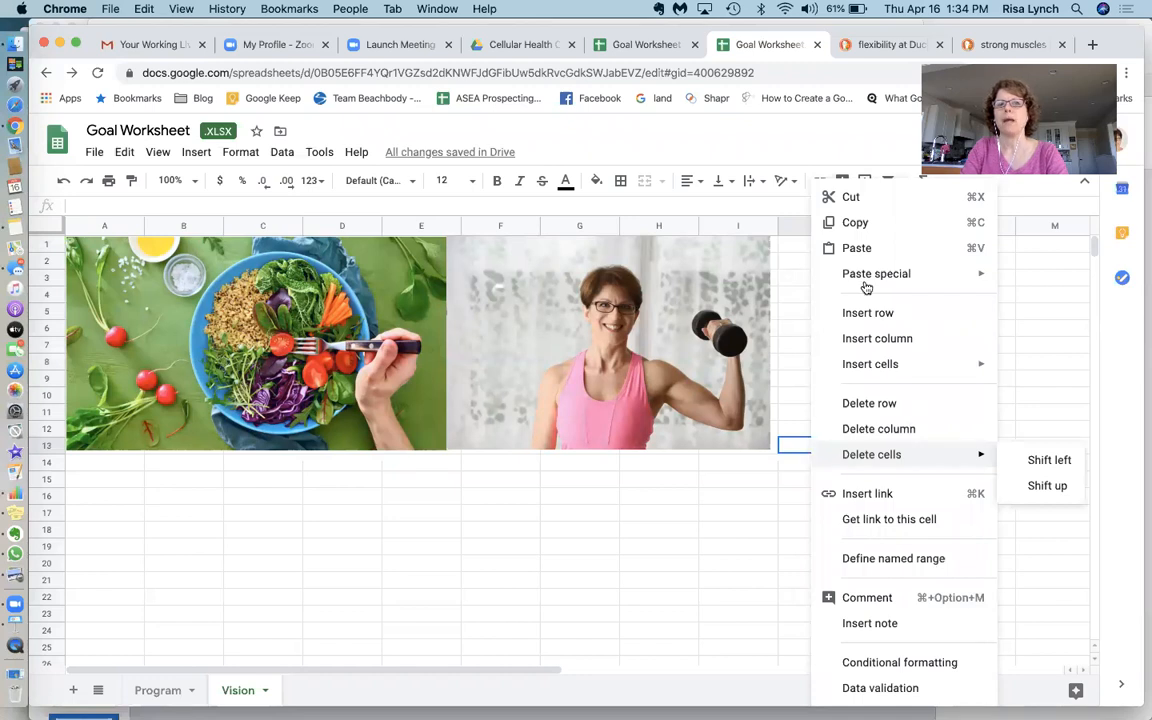
click(856, 247)
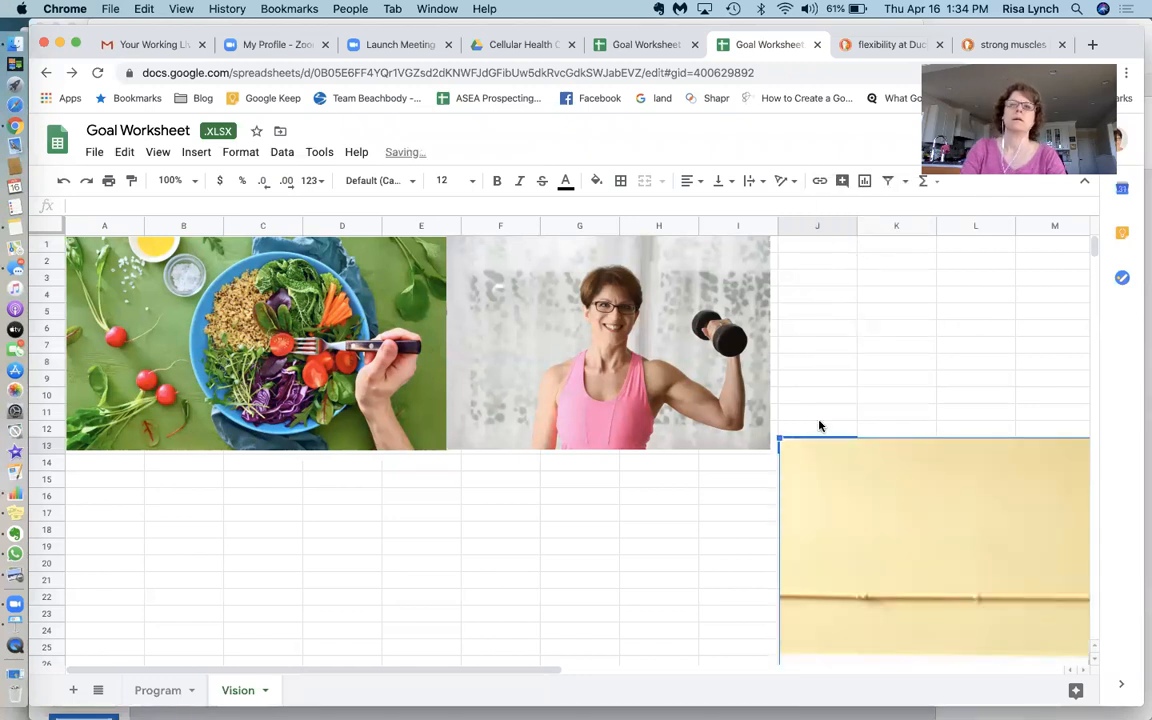
Move and shrink the yoga image to sit below the food and dumbbell photos, spanning about columns C–H and rows 12–22
drag(828, 491, 849, 592)
drag(736, 562, 113, 504)
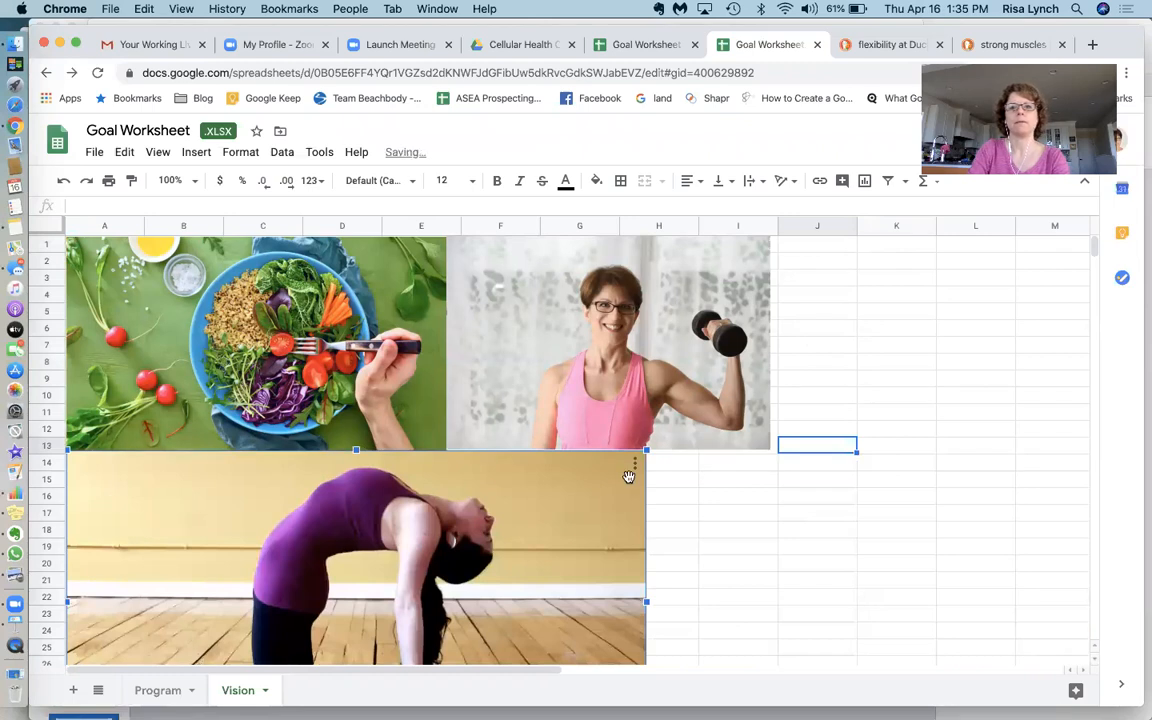
drag(648, 449, 380, 535)
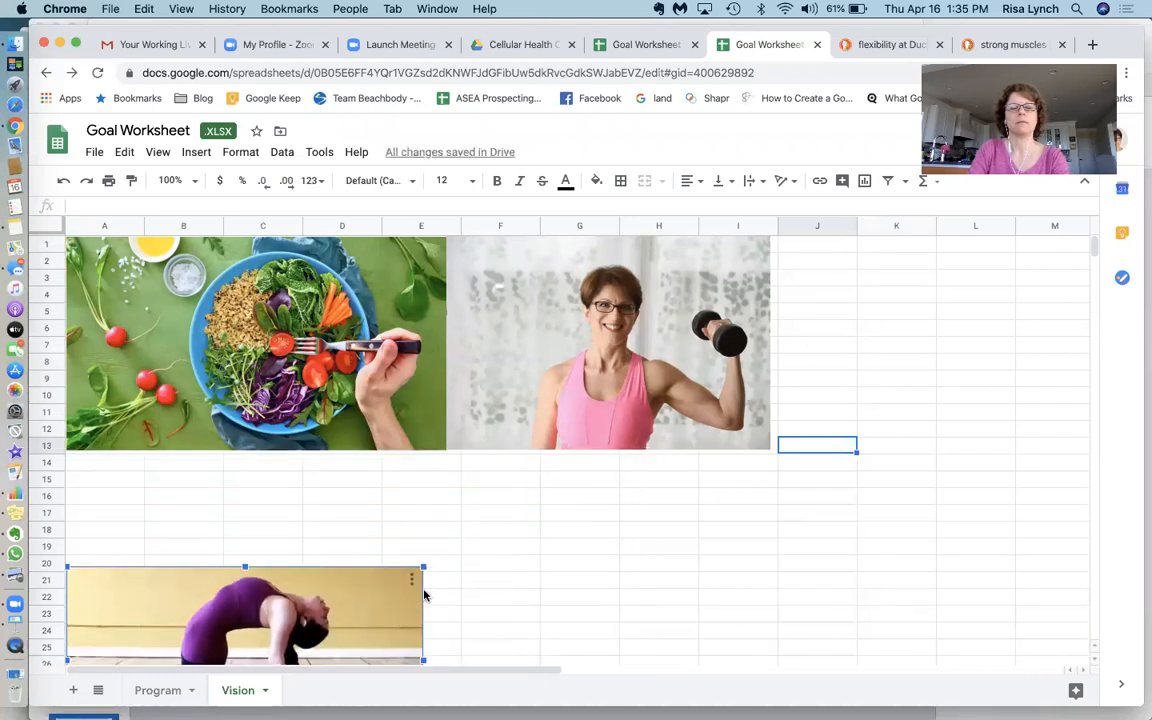
drag(365, 595, 360, 470)
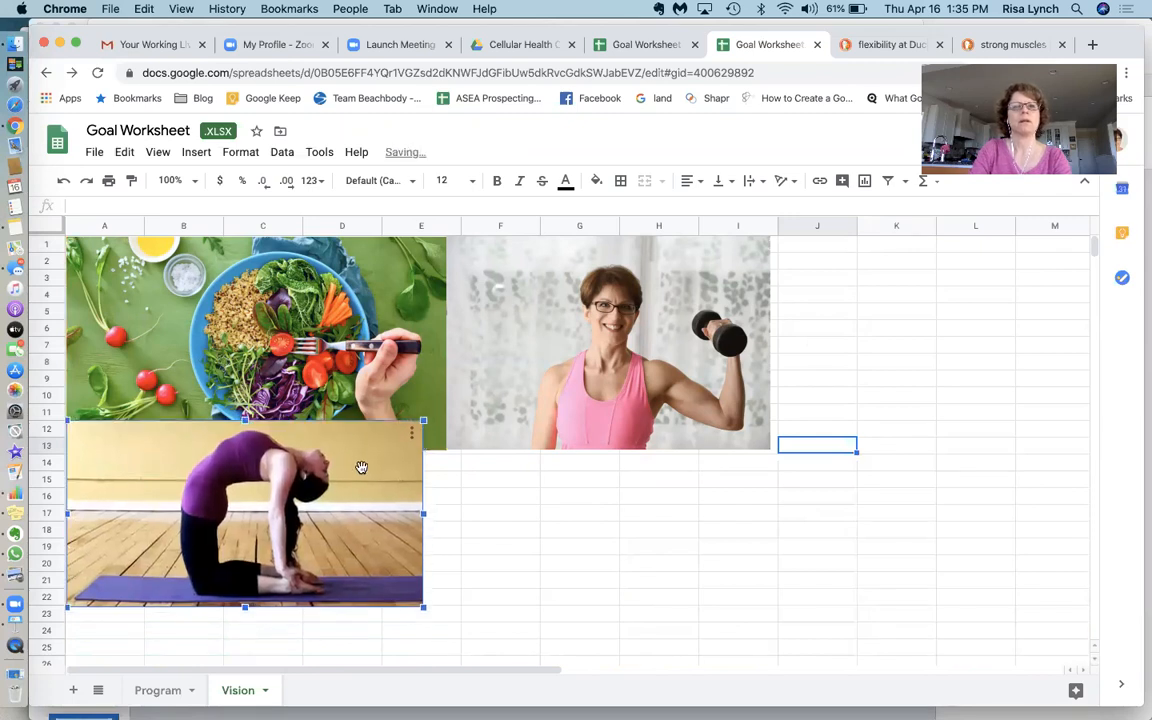
drag(523, 457, 529, 482)
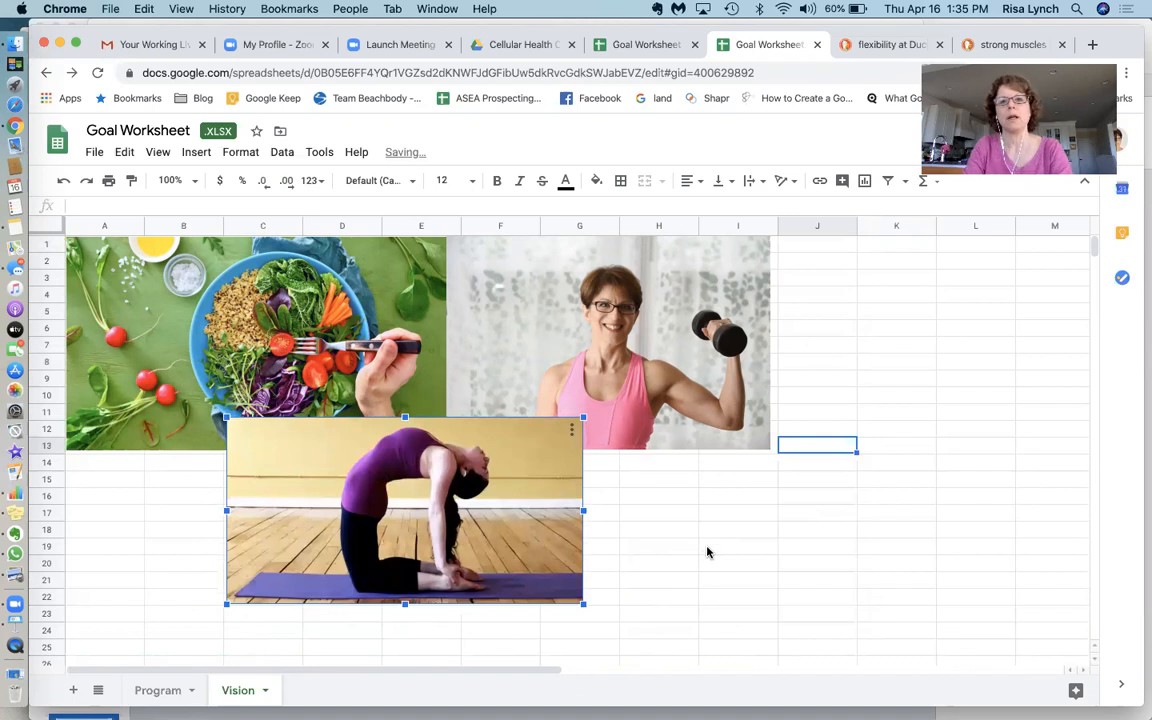
click(707, 550)
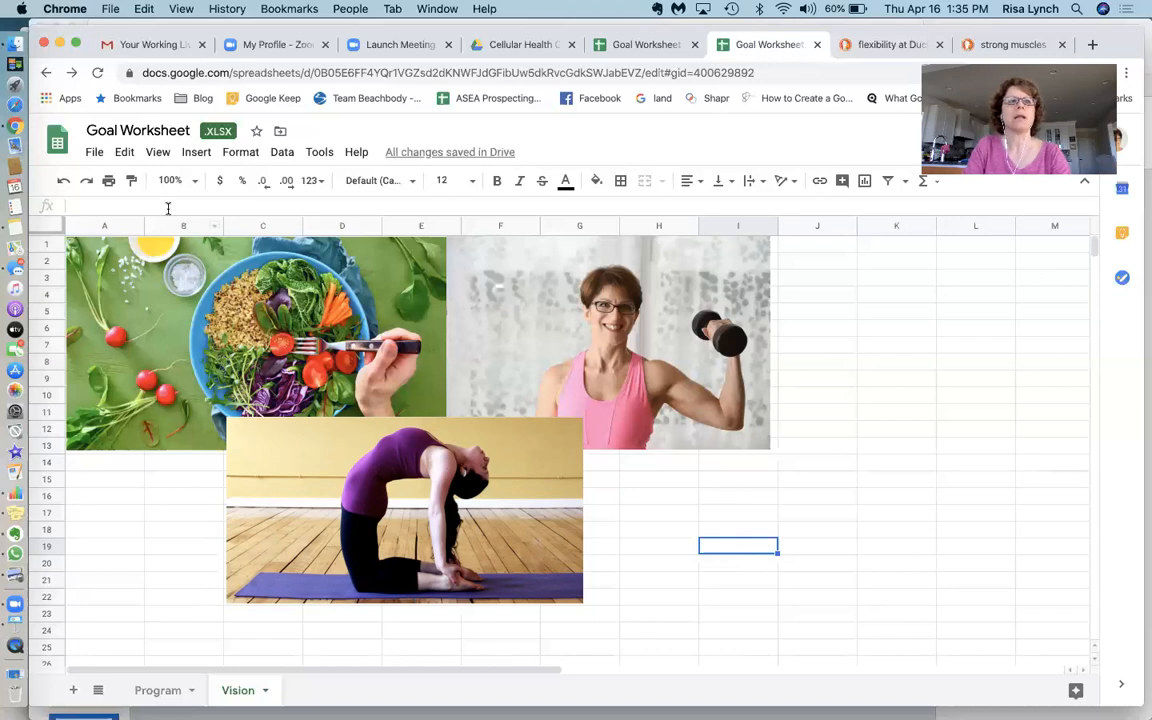
Insert a new drawing and draw a tall oval about 2.5 by 4 inches on its canvas
click(195, 156)
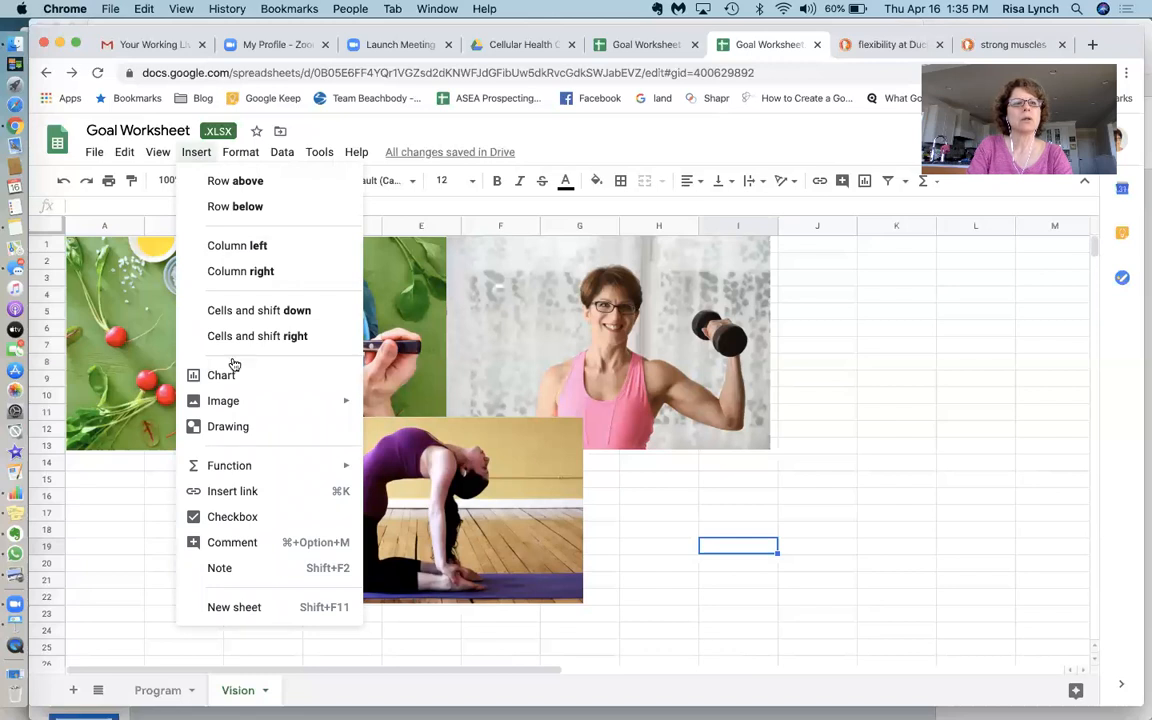
click(230, 427)
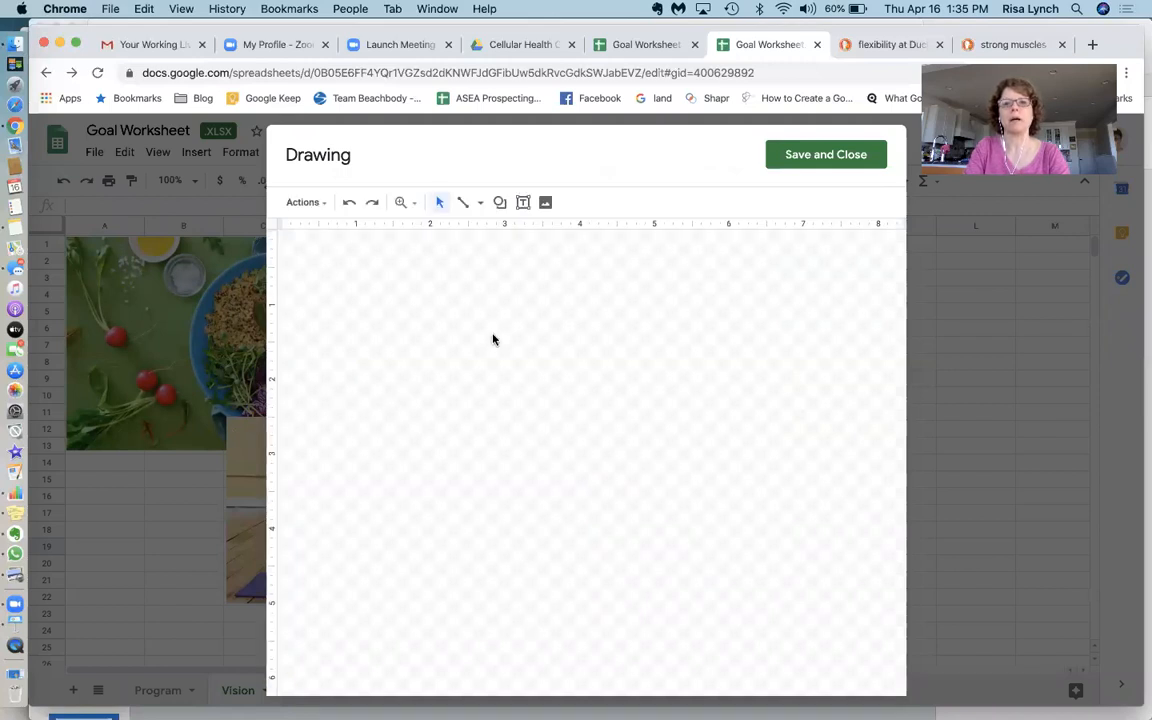
click(500, 203)
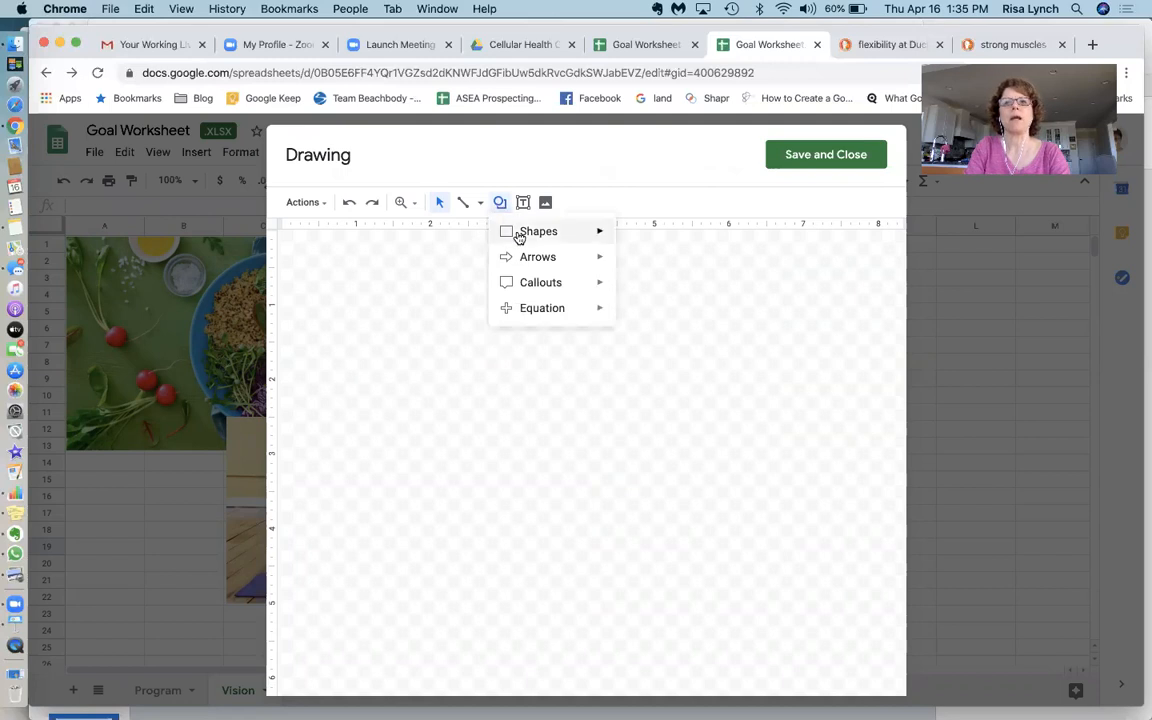
mouse_move(519, 236)
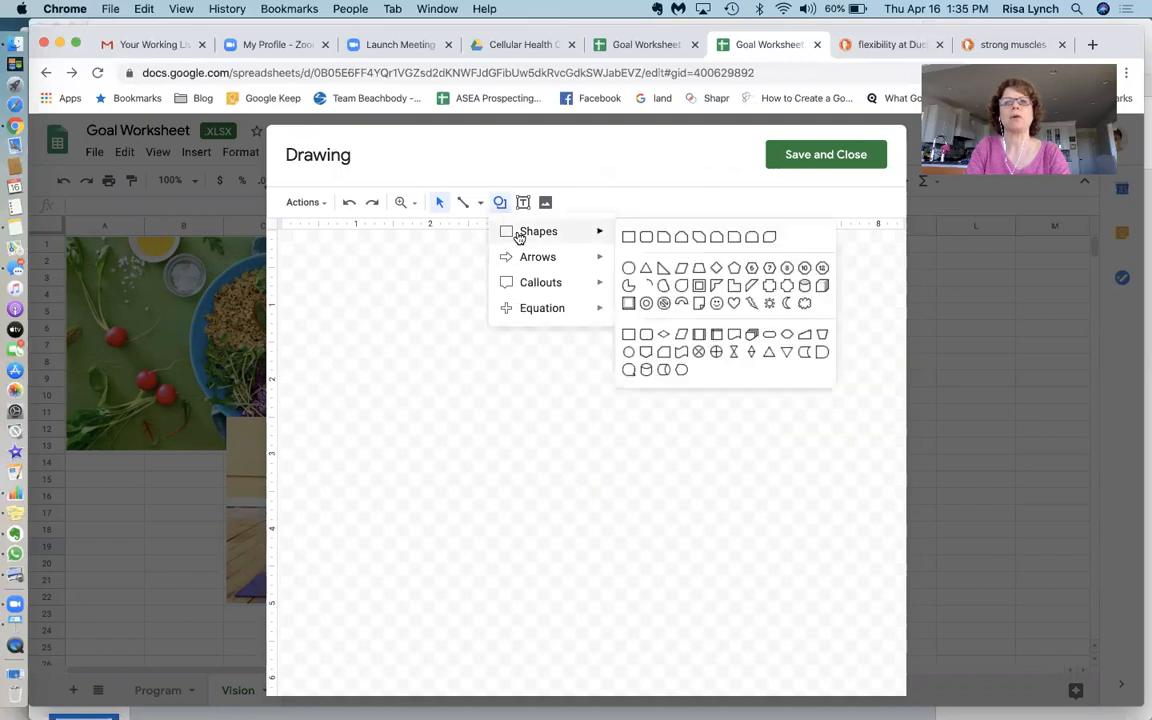
click(629, 270)
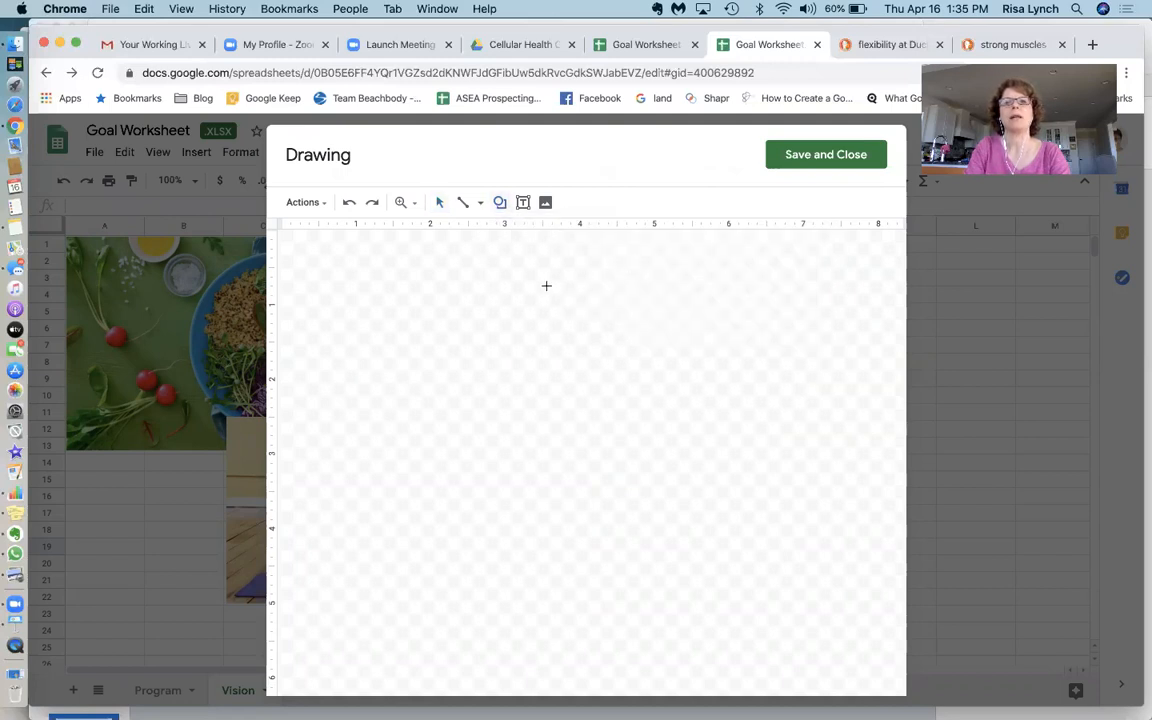
drag(479, 277, 677, 546)
mouse_move(677, 548)
mouse_down()
mouse_move(699, 522)
mouse_move(702, 465)
mouse_move(638, 558)
mouse_move(655, 553)
mouse_move(658, 573)
mouse_up()
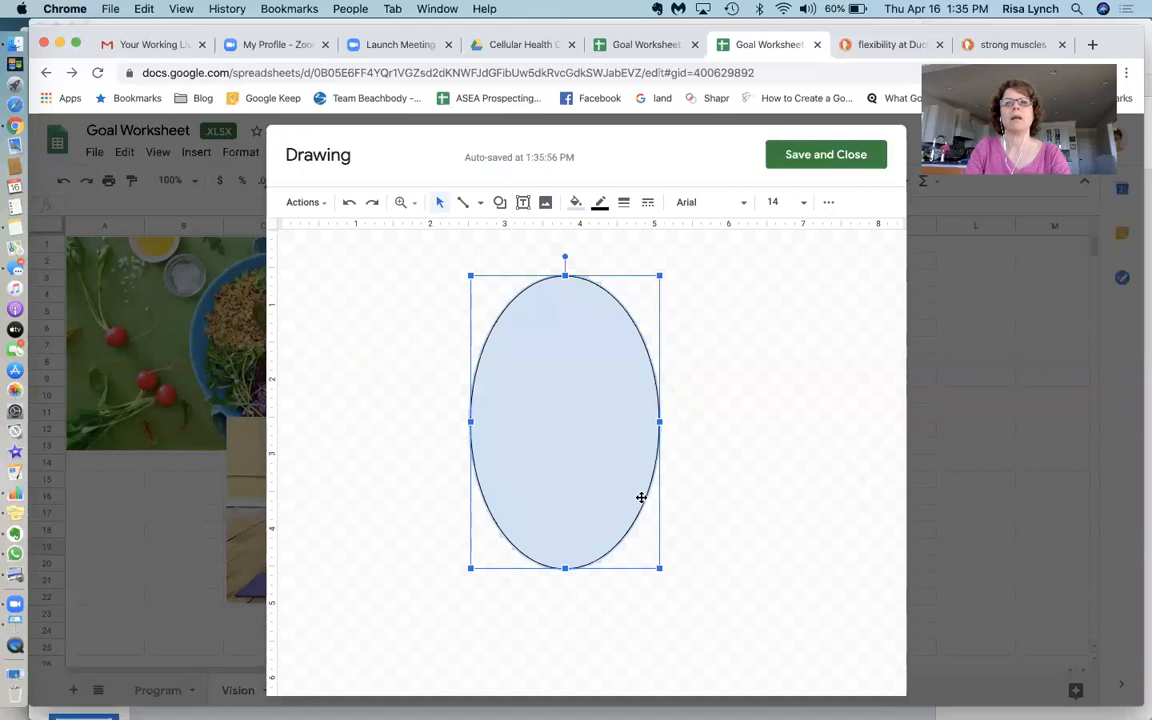
Fill the oval with magenta
click(577, 210)
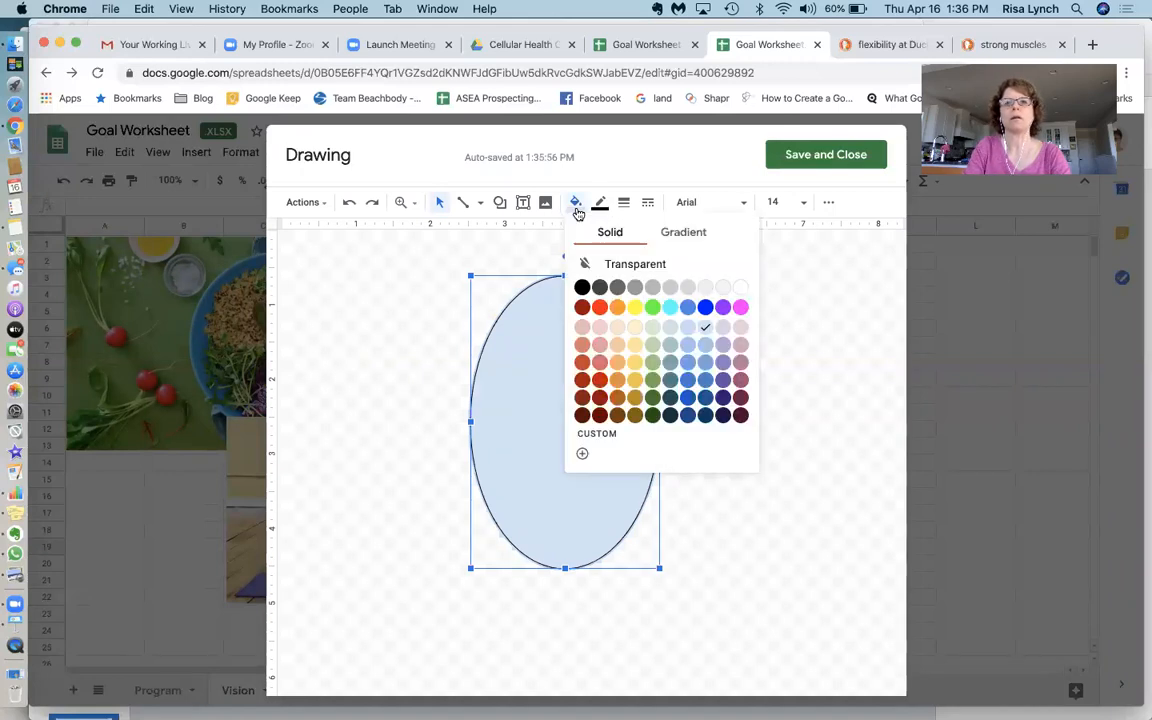
click(742, 307)
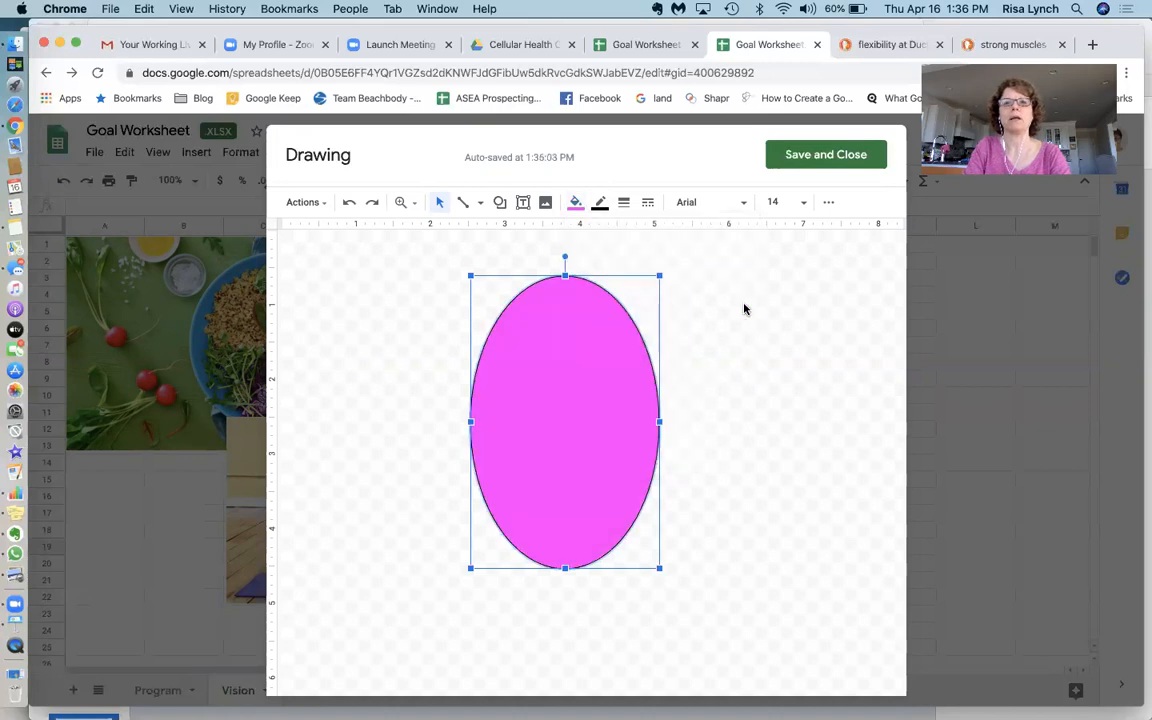
click(738, 368)
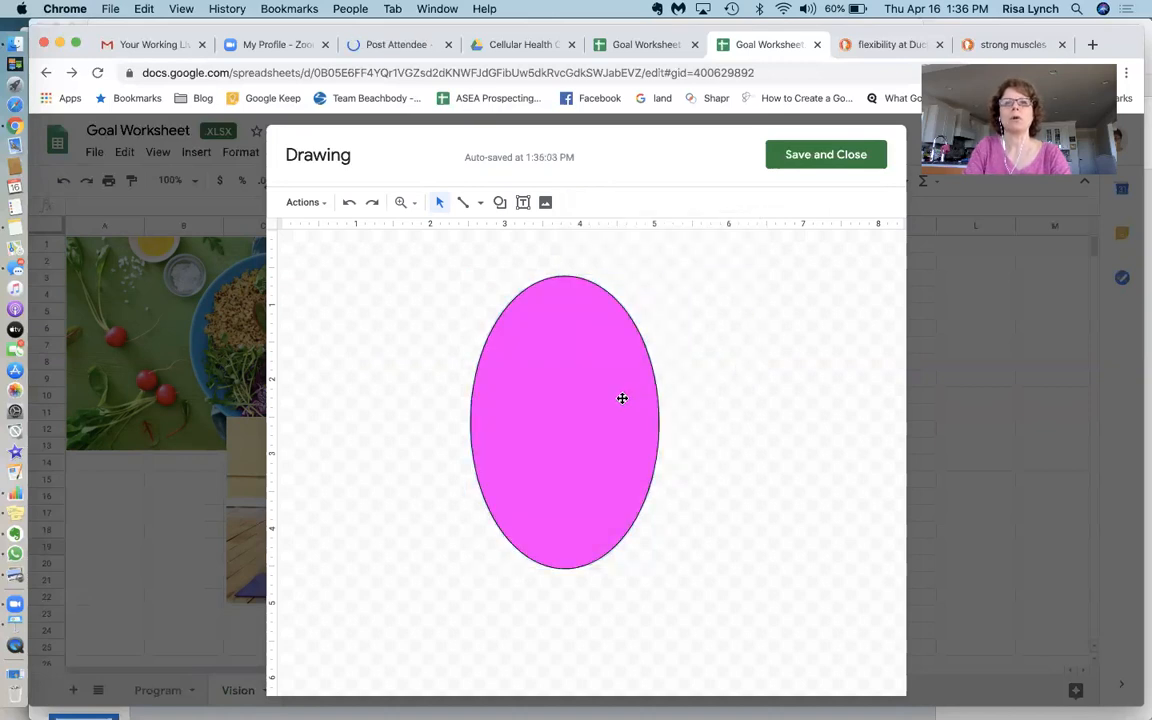
Add a text box across the upper middle of the oval, narrowing it to roughly the oval's width
click(523, 203)
click(551, 353)
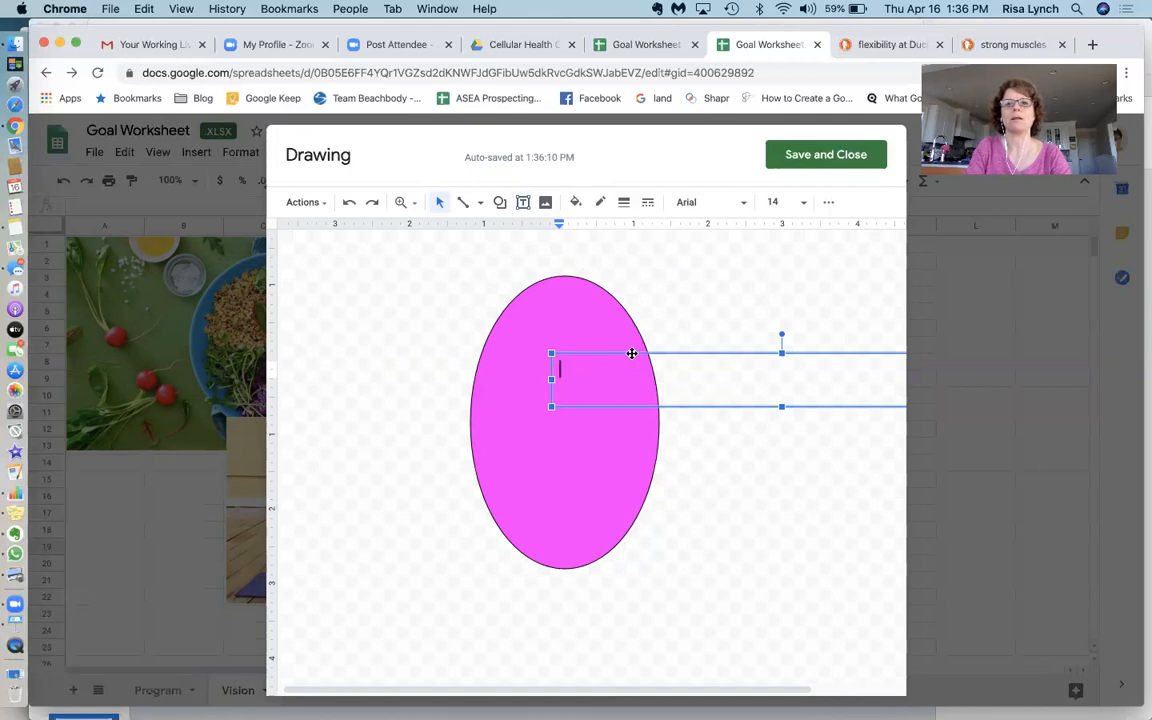
drag(632, 353, 543, 345)
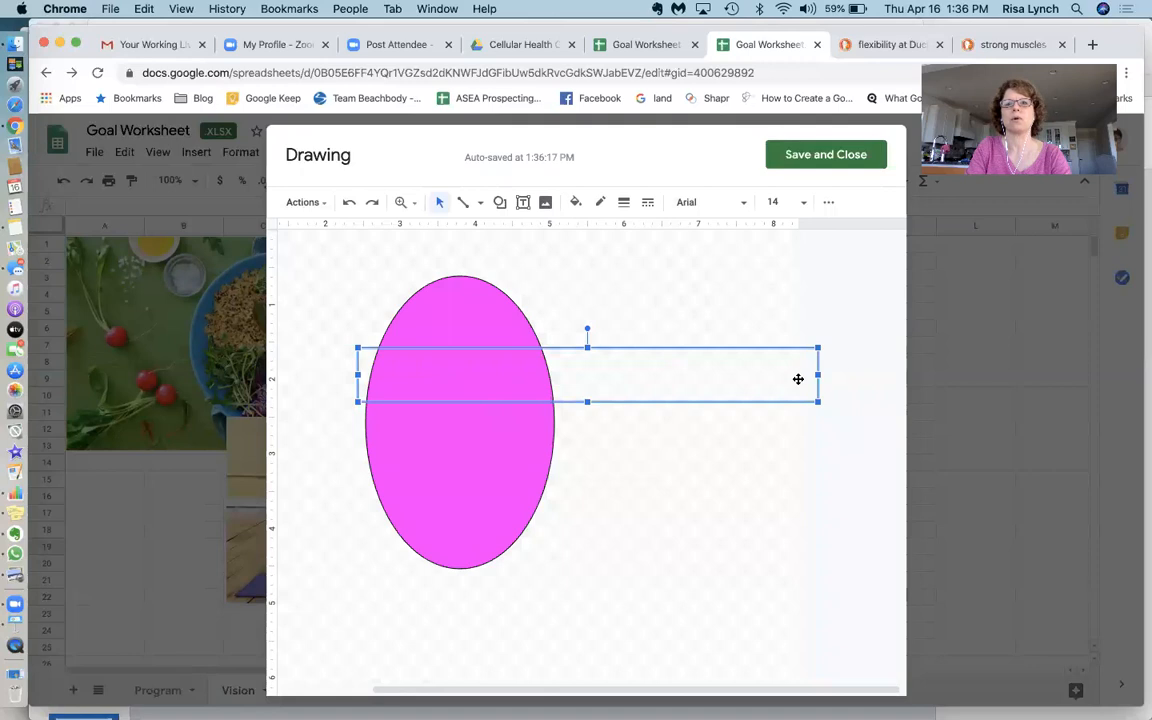
drag(819, 375, 631, 382)
click(465, 382)
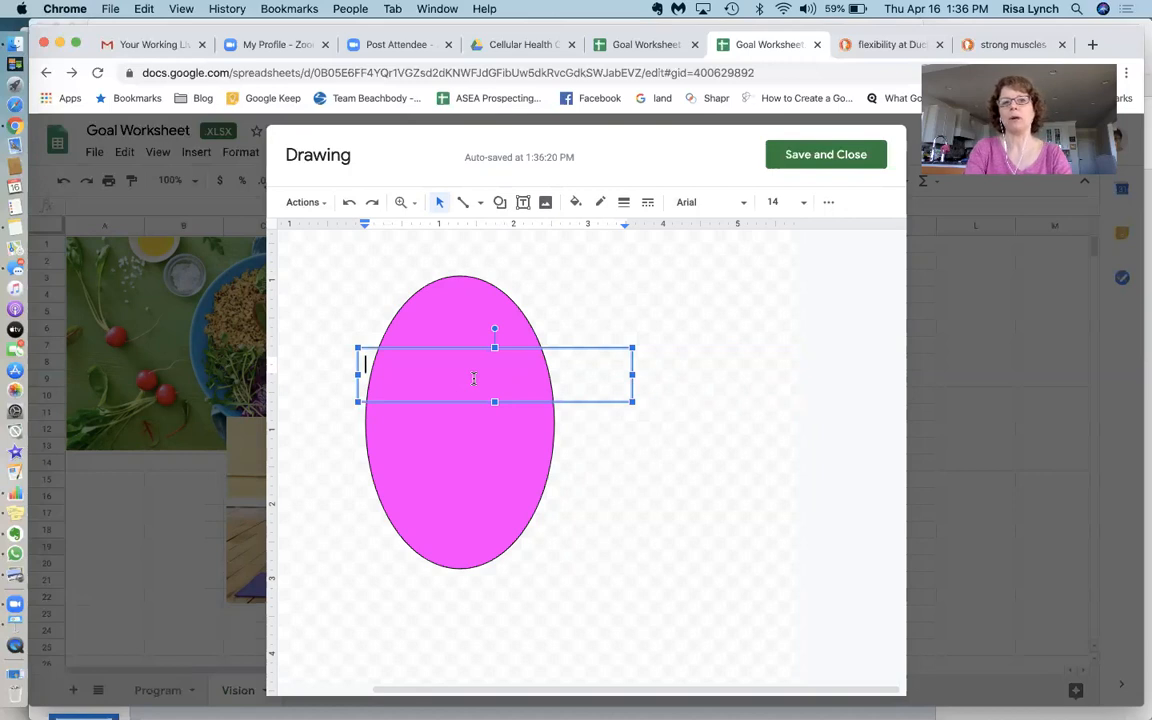
Enter "Strong Arm" and "Healthy Food" on two lines in the text box
text(Stong)
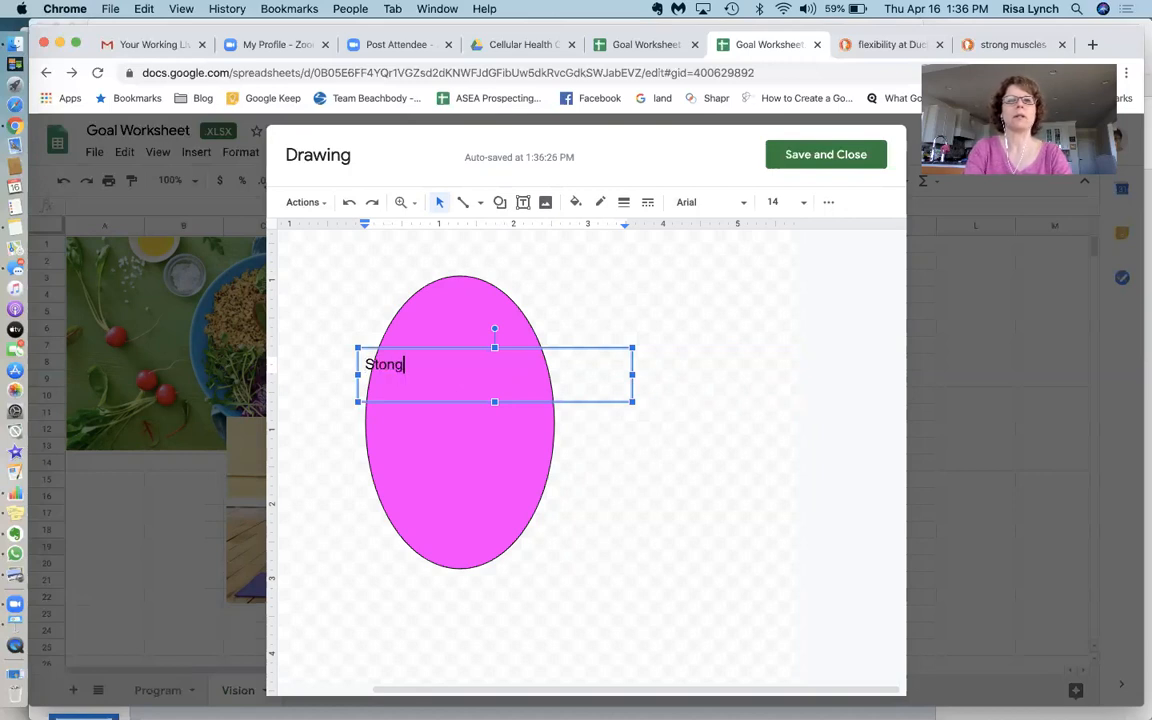
key(BackSpace)
key(BackSpace)
key(BackSpace)
text(trong a)
key(BackSpace)
text(Arm)
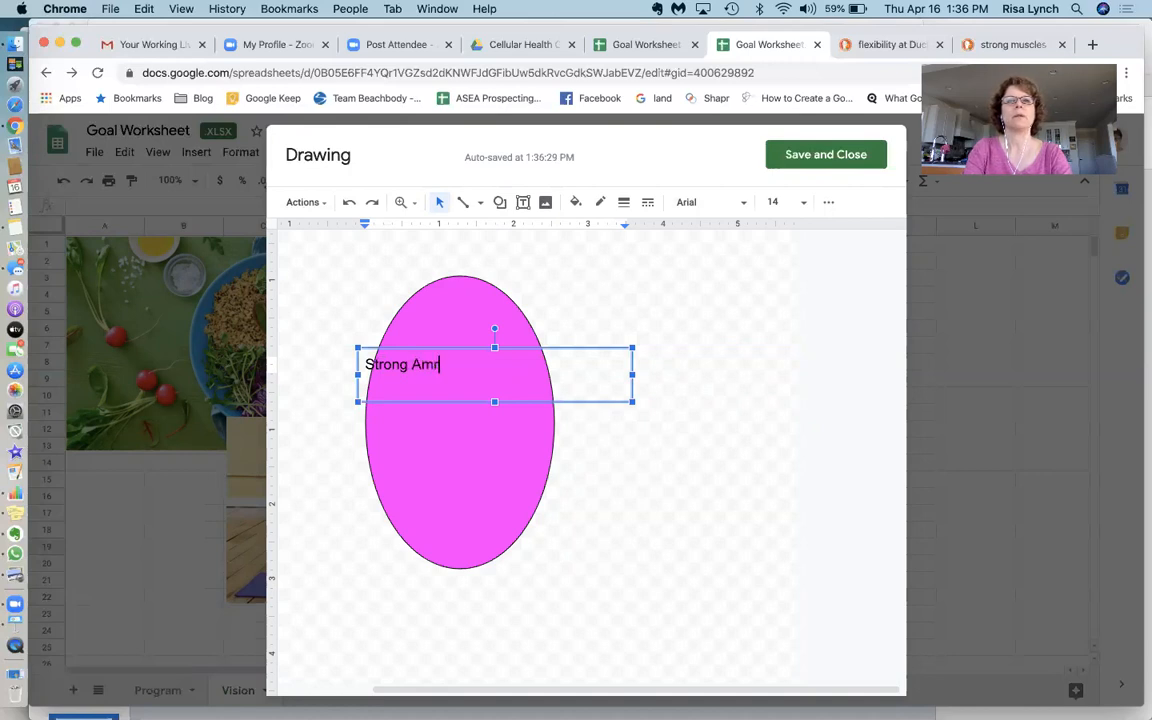
key(Return)
text(Health)
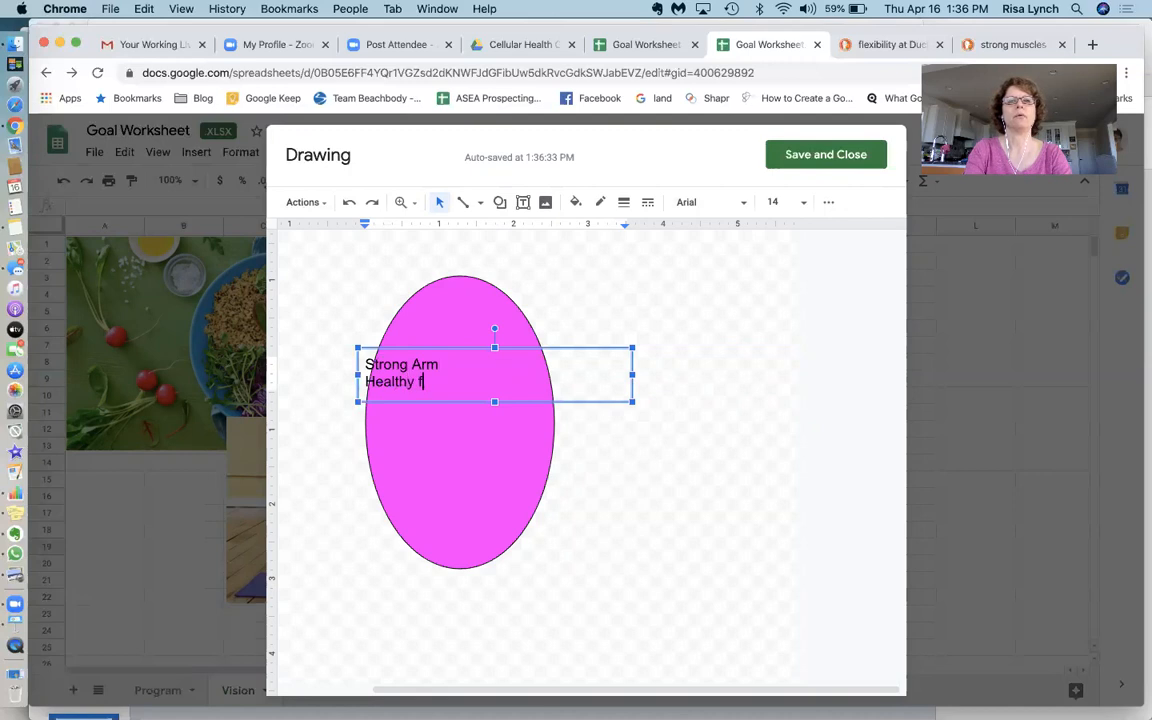
text(y Food)
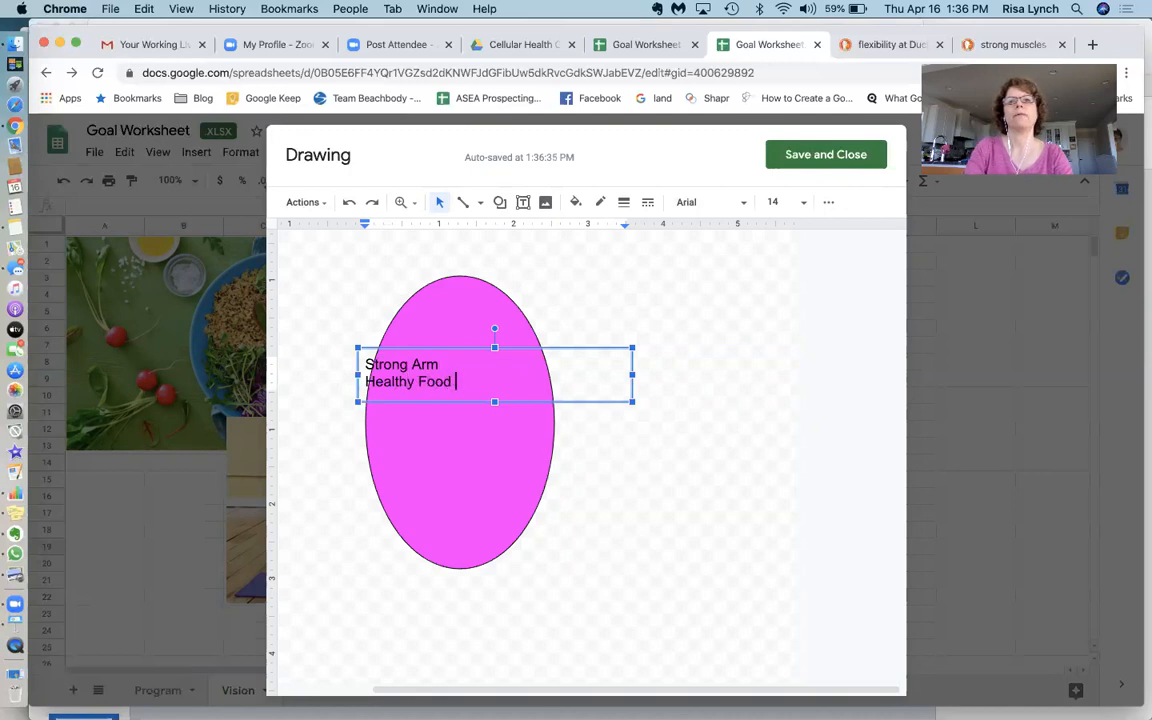
Move the text box to the oval's centre and centre-align its two lines of text
click(627, 378)
drag(535, 385, 535, 385)
drag(447, 401, 458, 442)
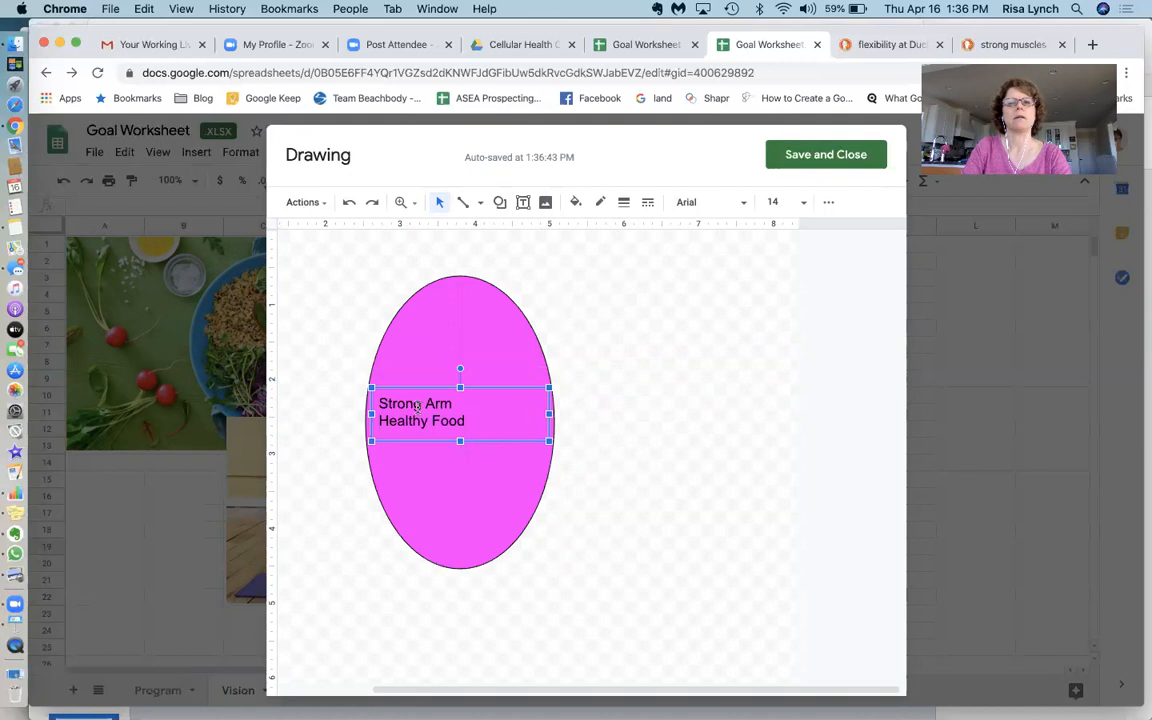
click(421, 403)
drag(384, 403, 485, 424)
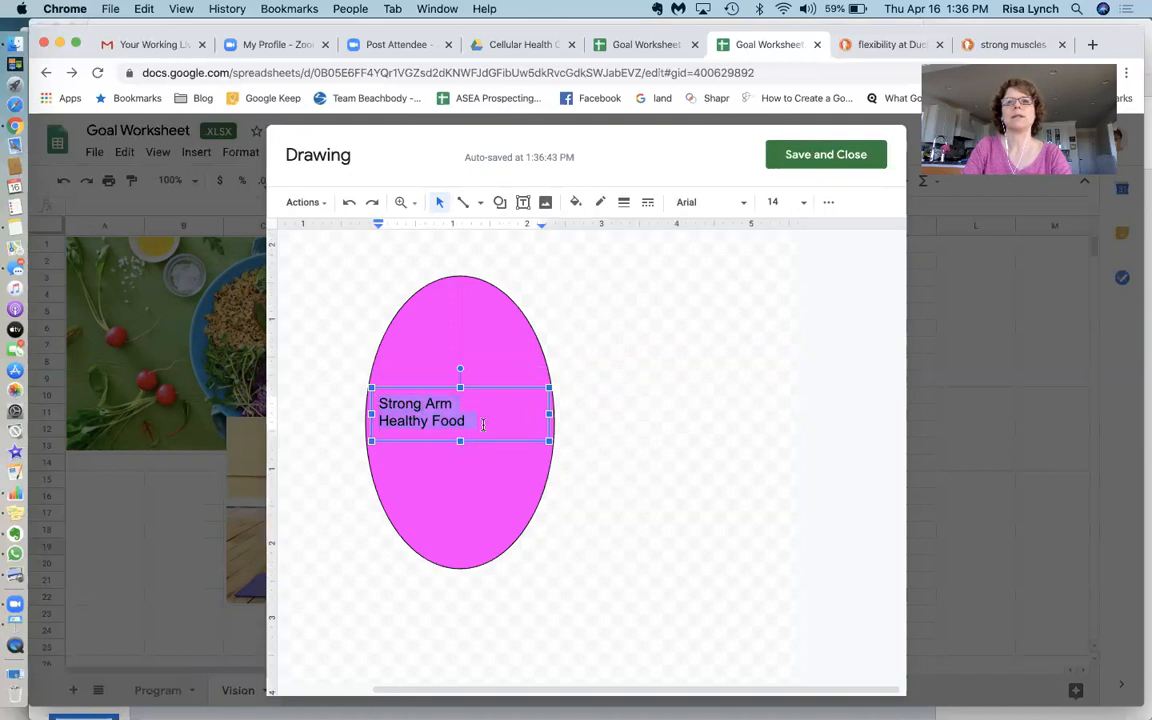
click(831, 207)
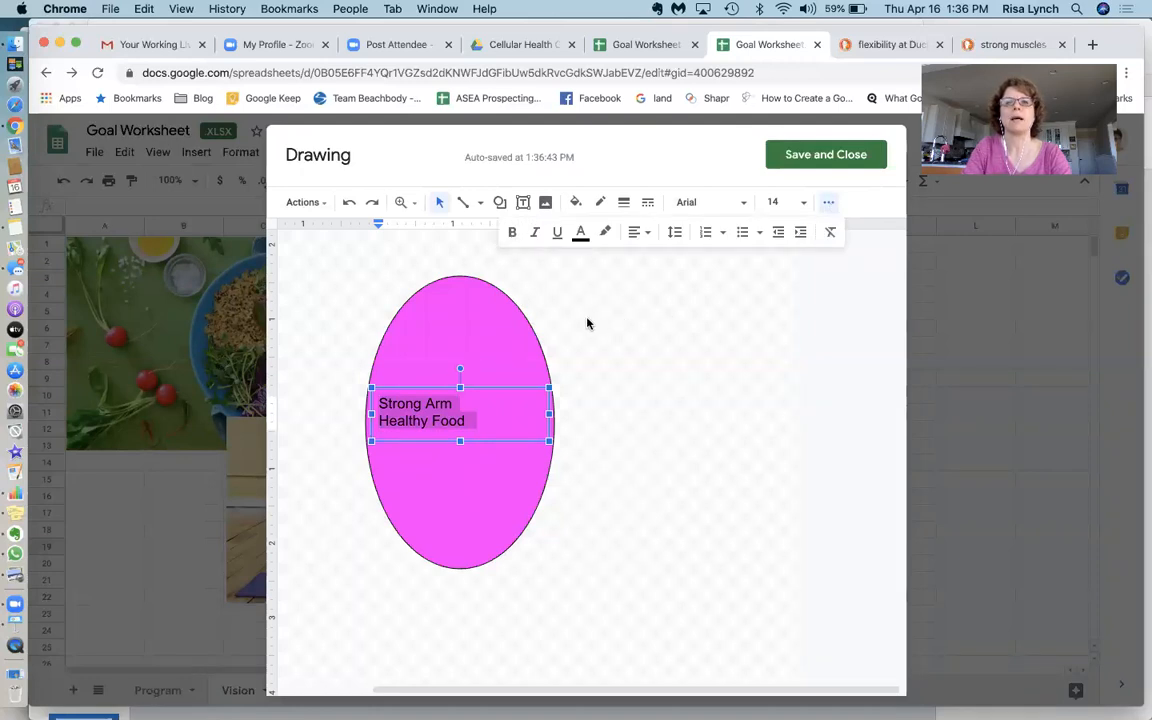
click(646, 235)
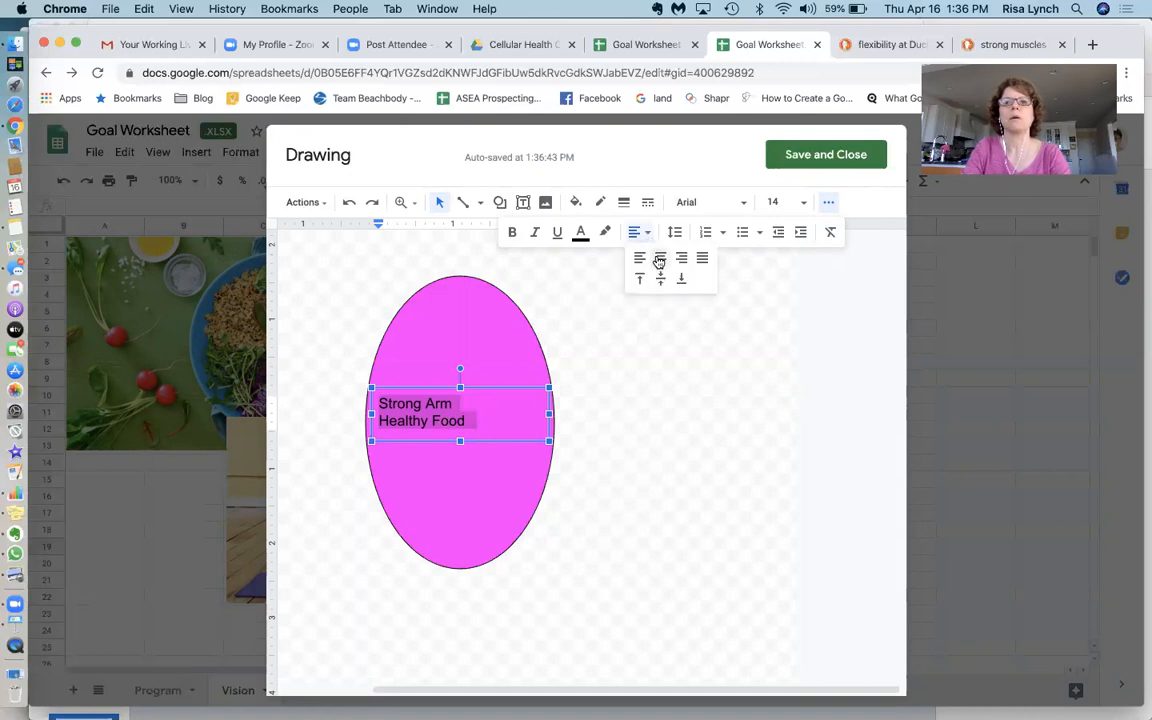
click(661, 259)
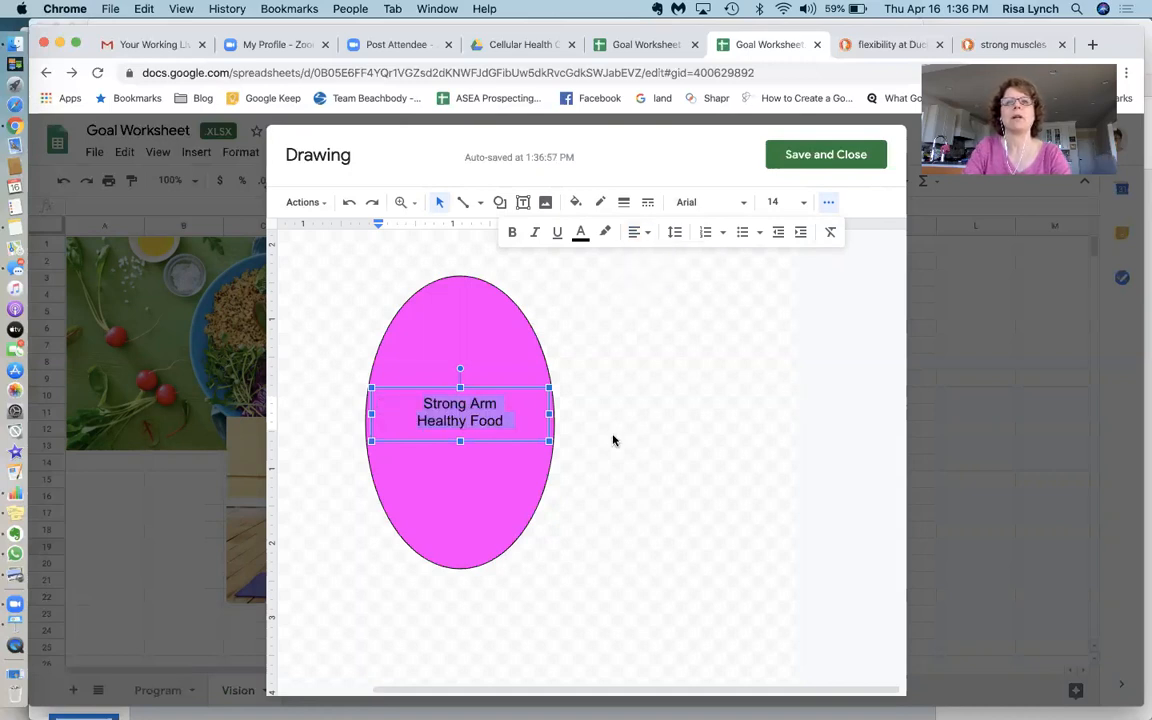
Make the label text white and set its font size to 24
click(580, 236)
click(745, 263)
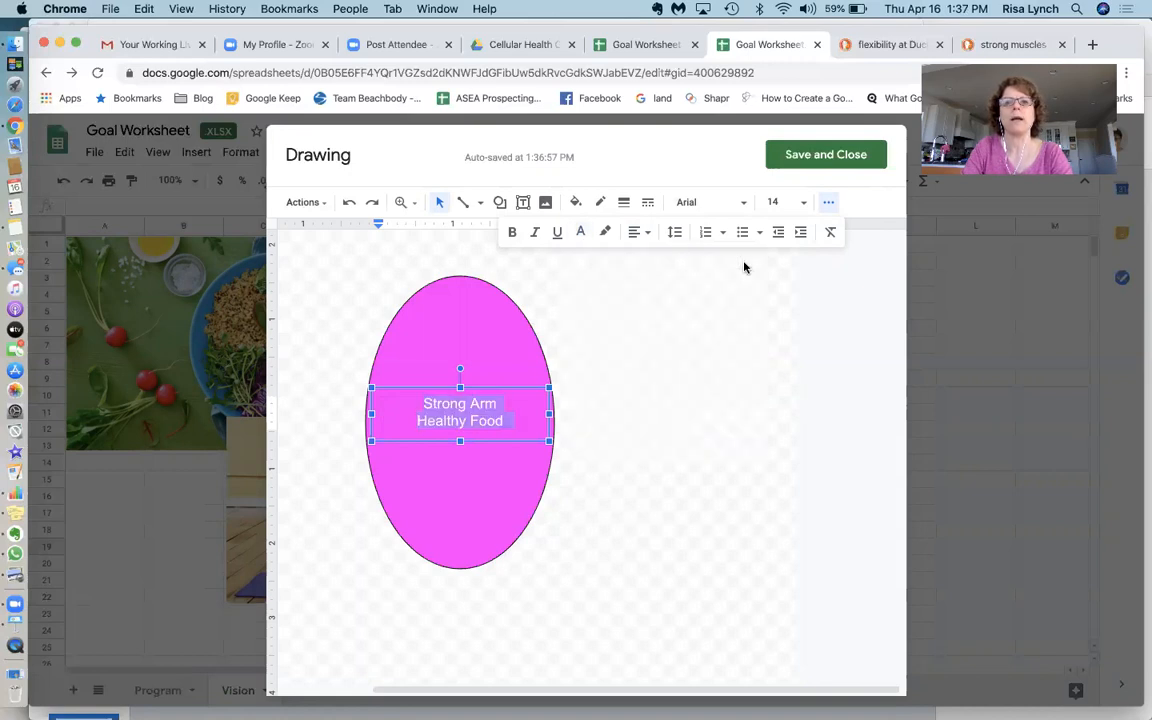
click(805, 205)
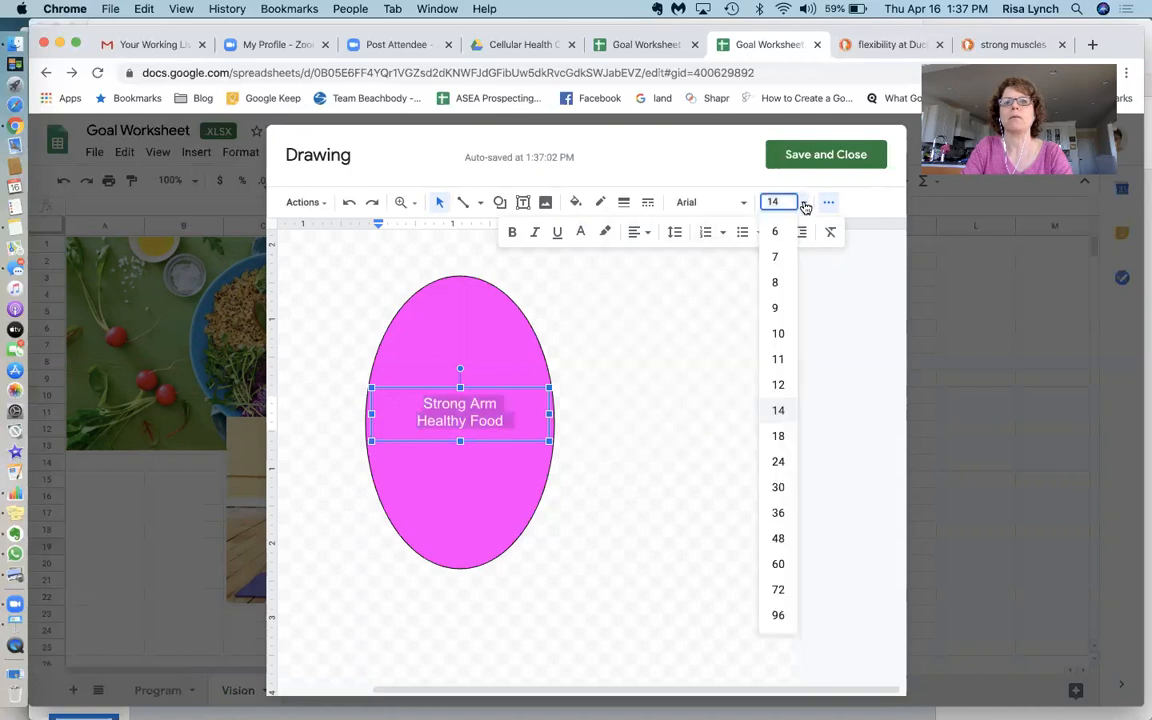
click(779, 540)
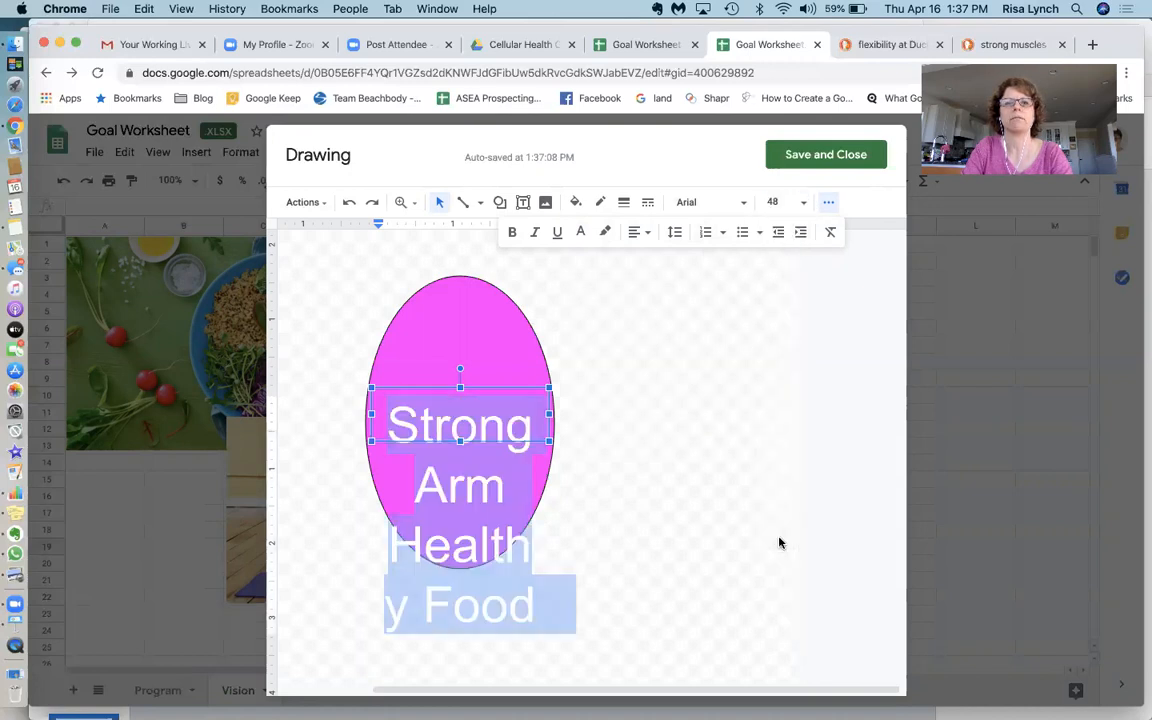
click(805, 204)
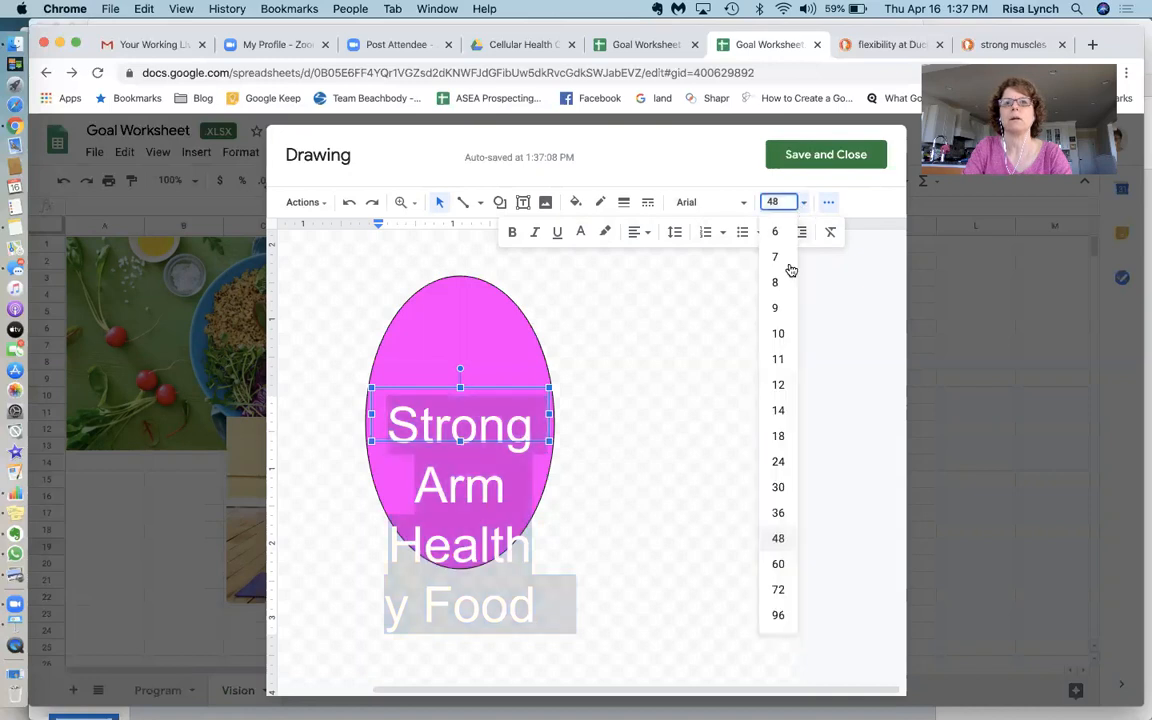
click(779, 462)
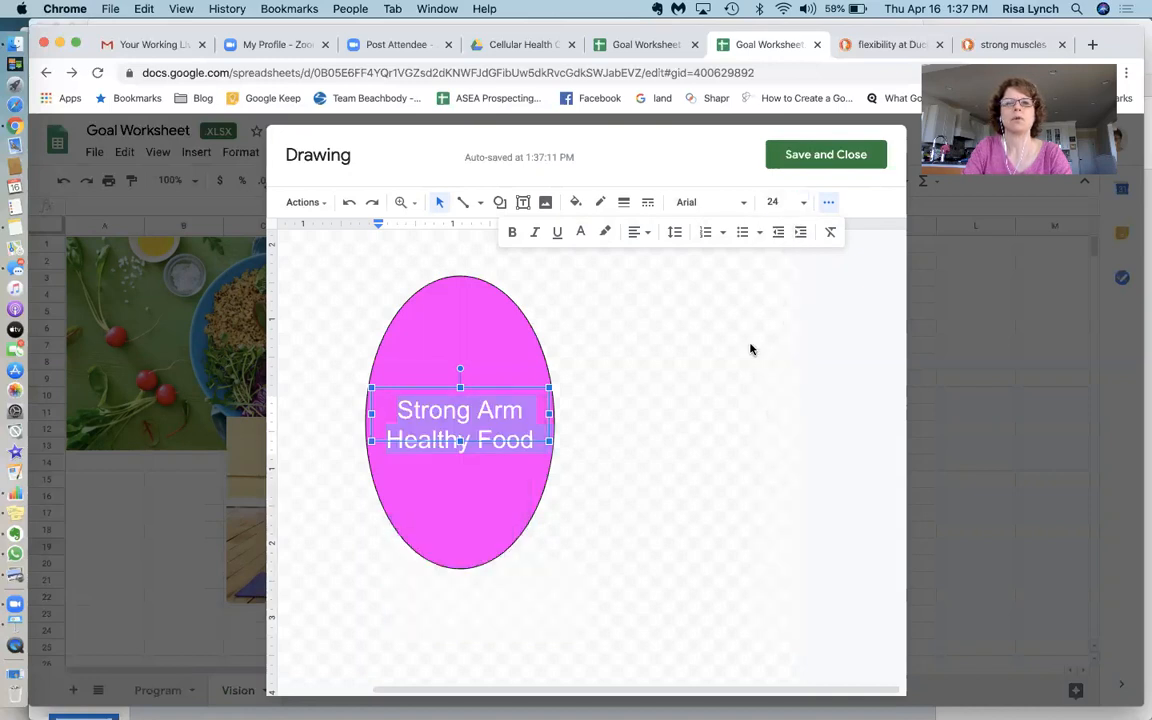
Set the label text's font to Impact
click(745, 206)
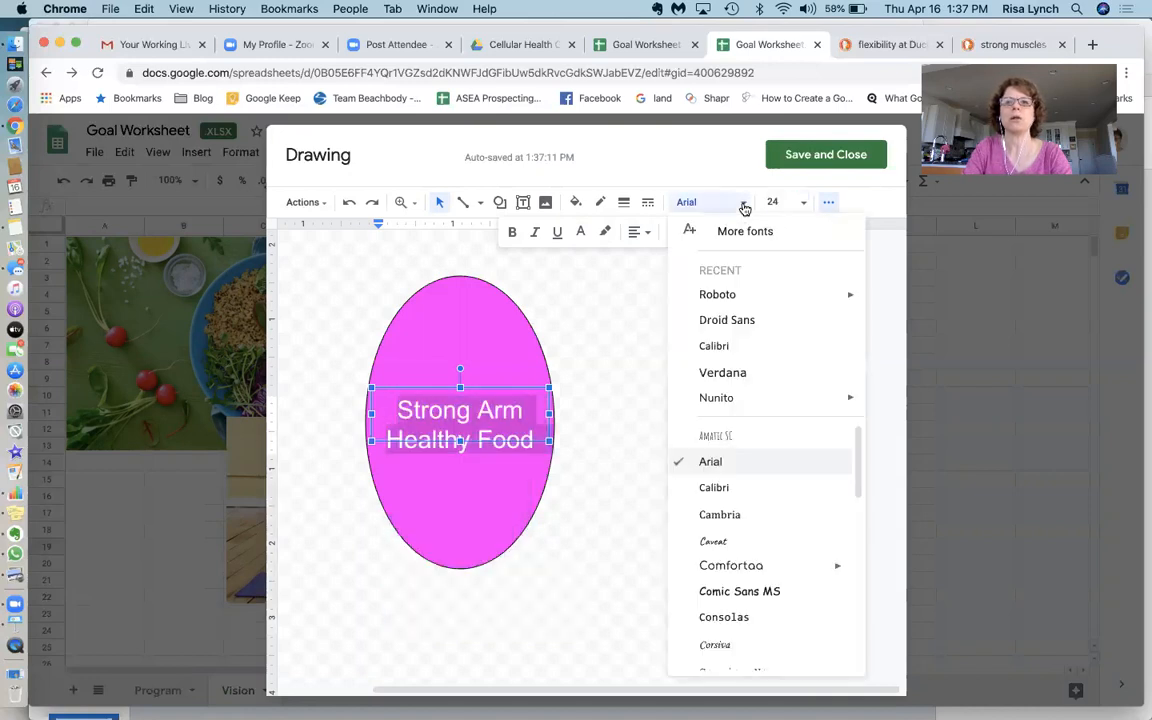
click(724, 515)
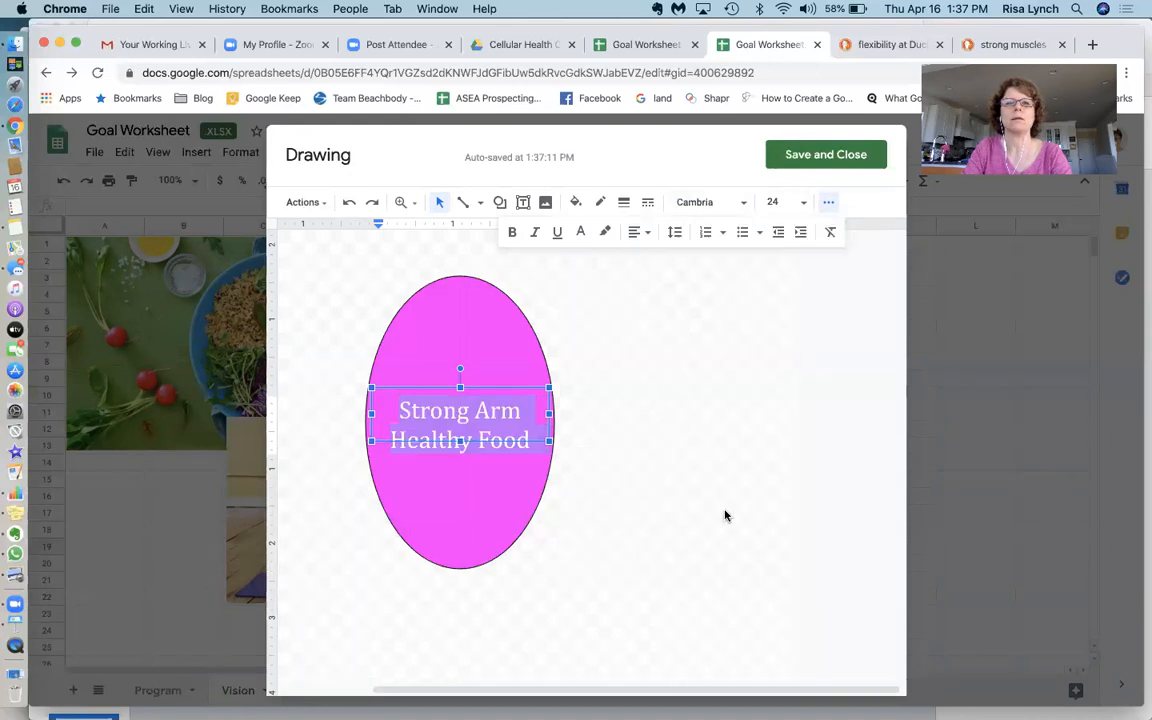
click(745, 203)
scroll(728, 550, down, 3)
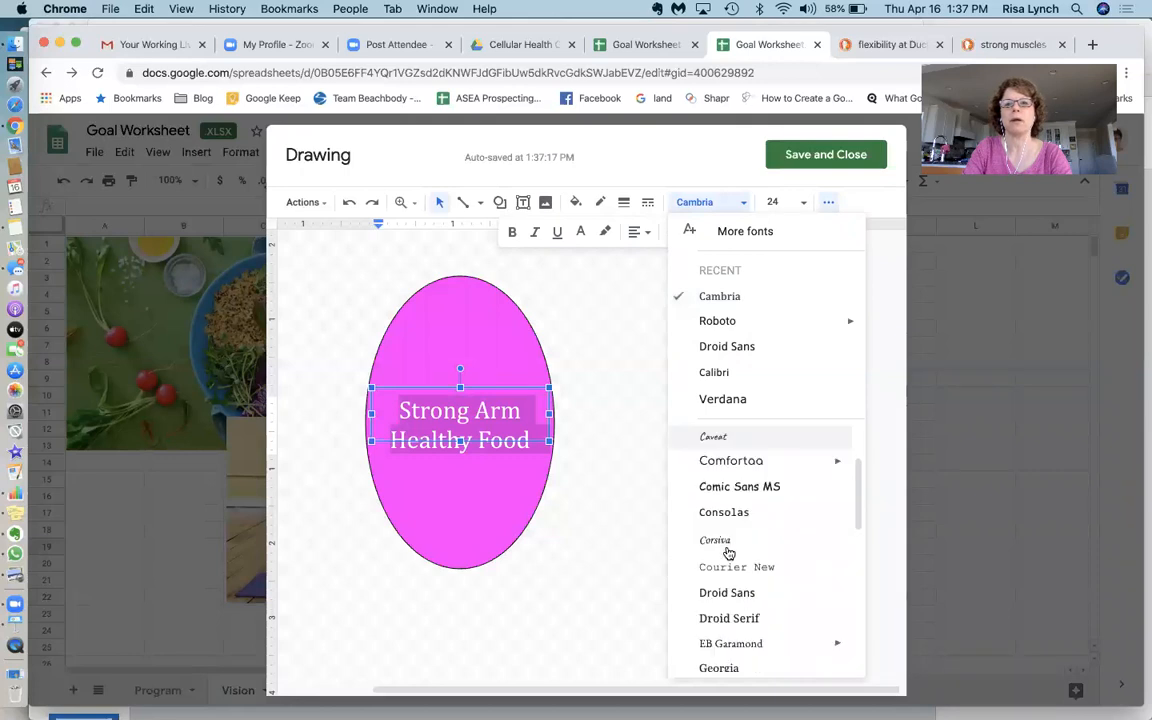
scroll(728, 553, down, 2)
click(728, 550)
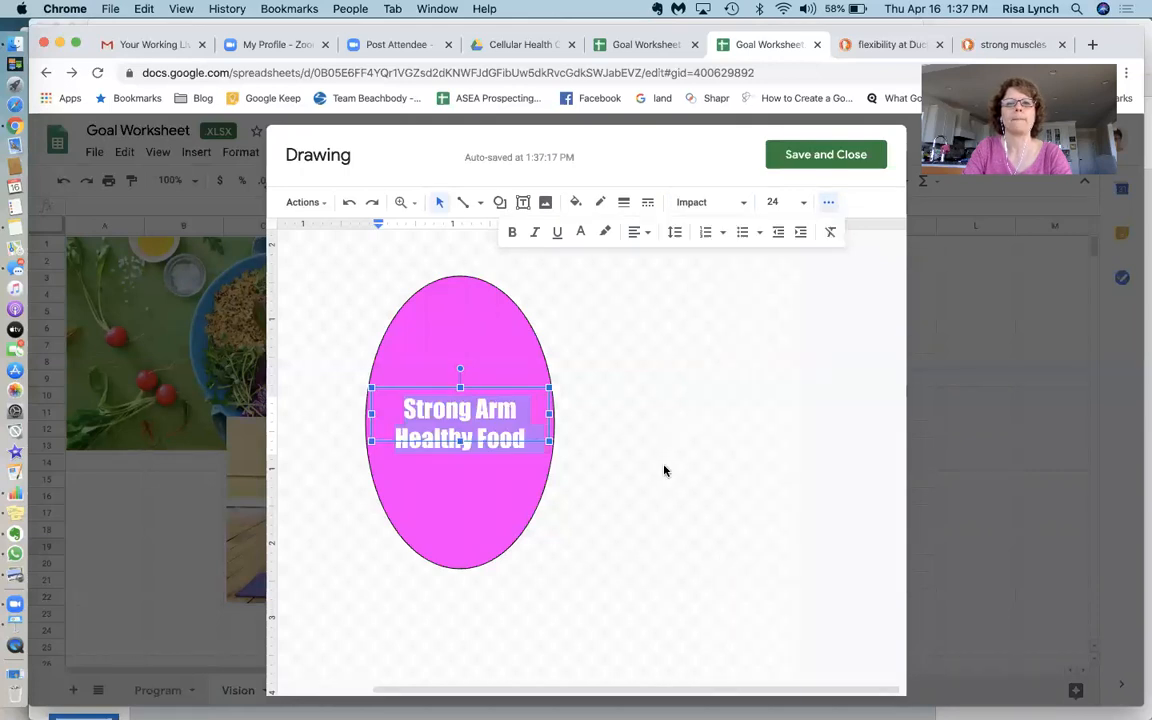
Deselect the label and save and close the drawing onto the sheet
click(648, 443)
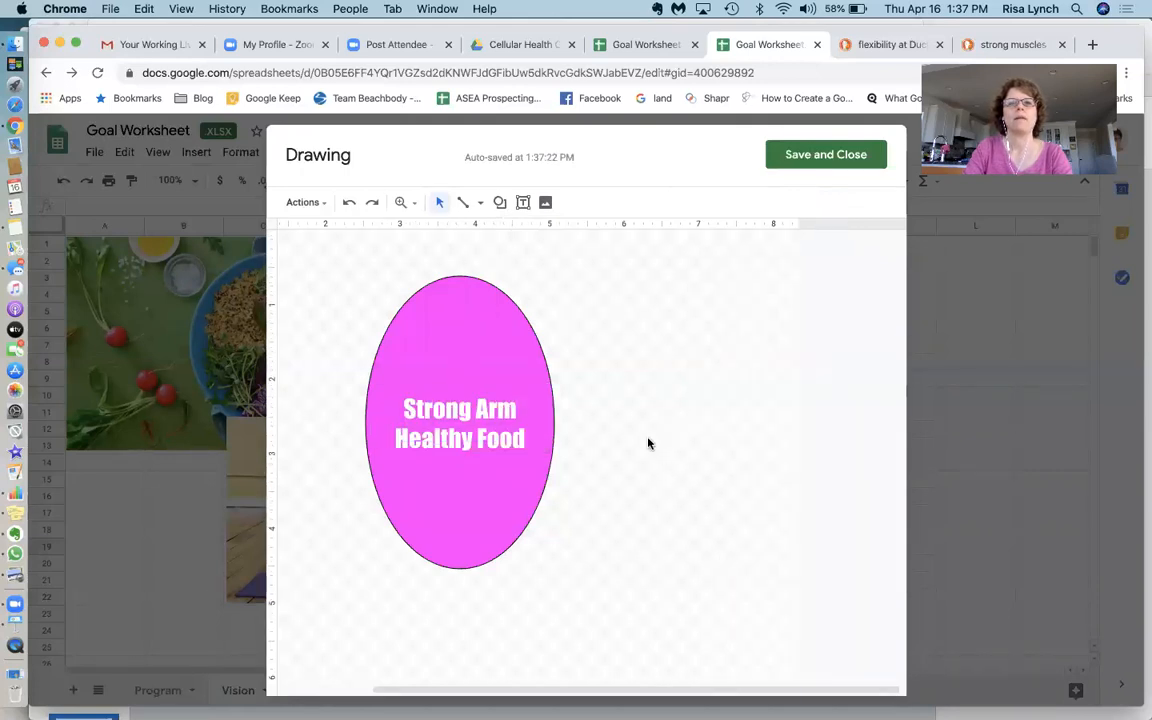
click(510, 410)
click(600, 472)
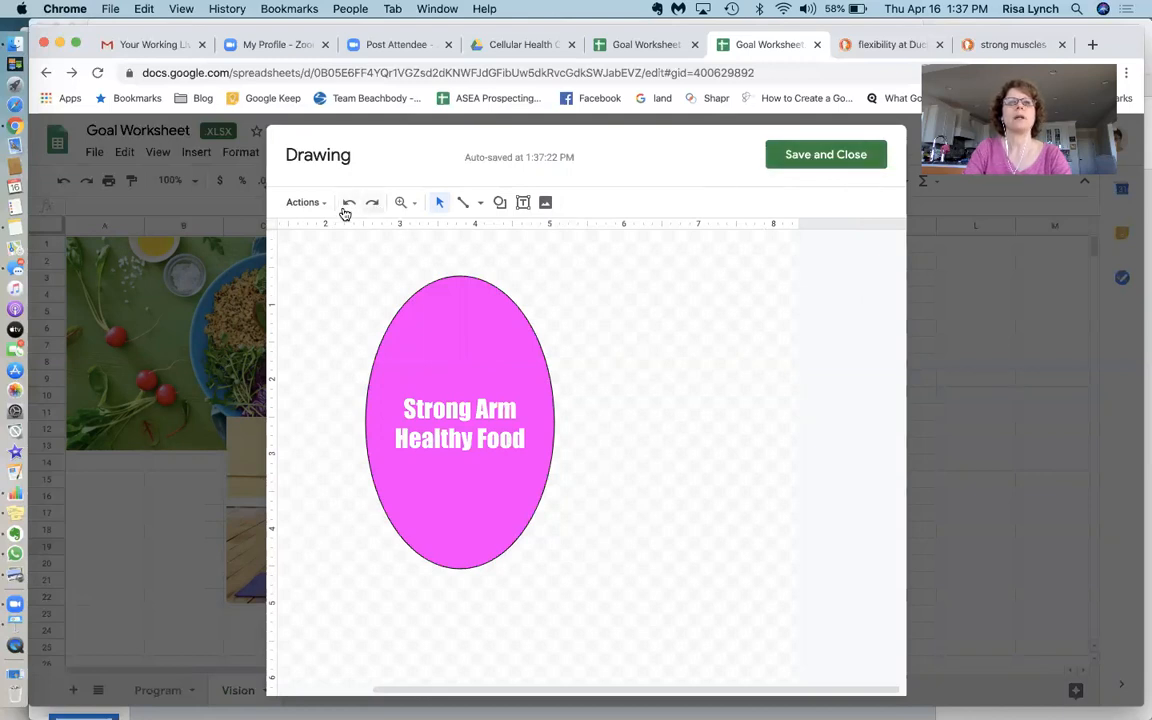
click(818, 158)
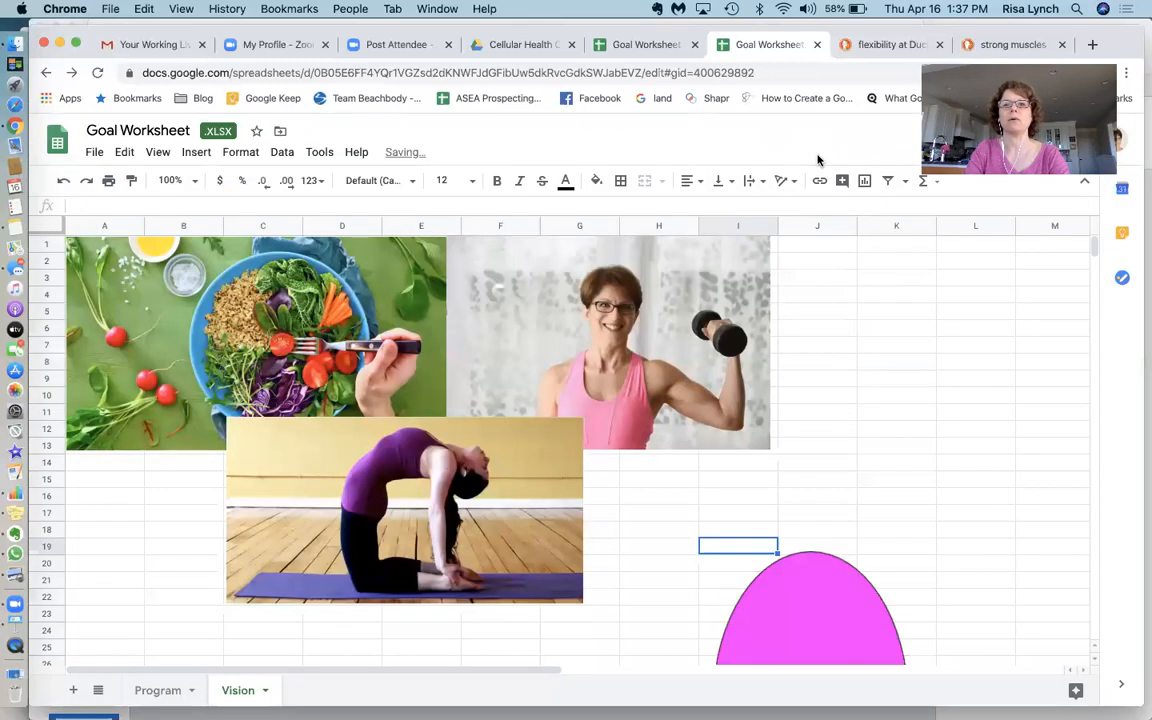
Shrink the oval drawing, place it left of the yoga photo, and nudge the yoga photo below the food image
click(811, 576)
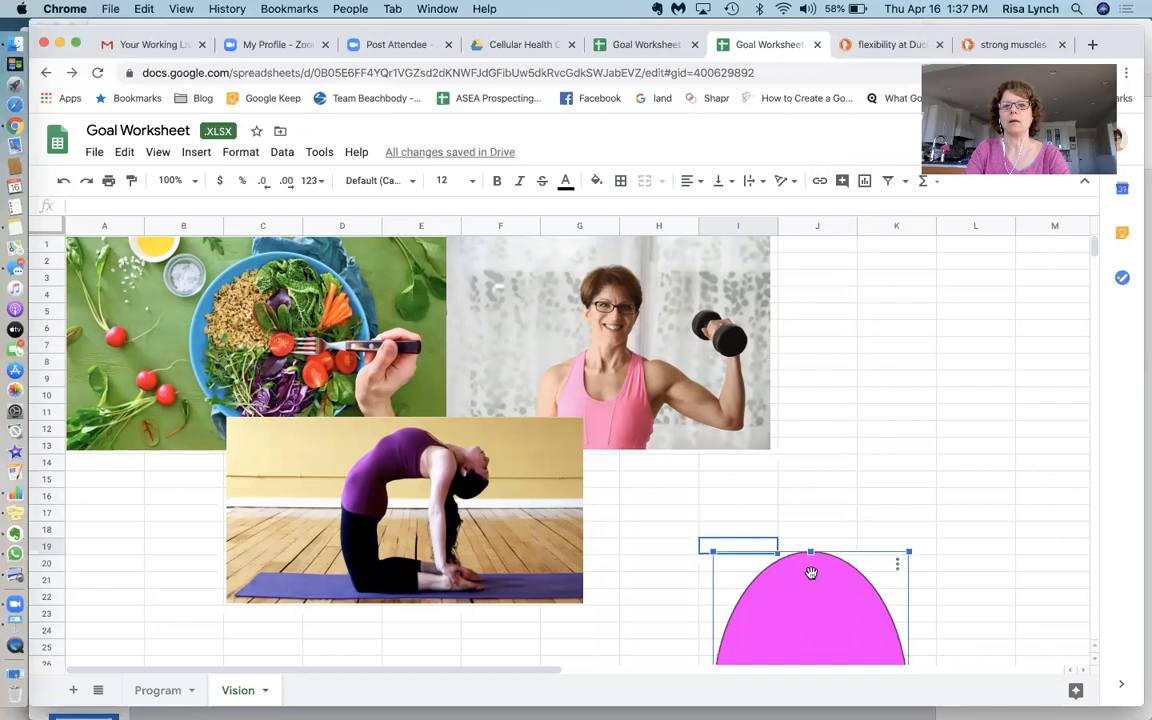
mouse_move(810, 571)
mouse_down()
mouse_move(746, 396)
mouse_move(838, 280)
mouse_move(841, 301)
mouse_up()
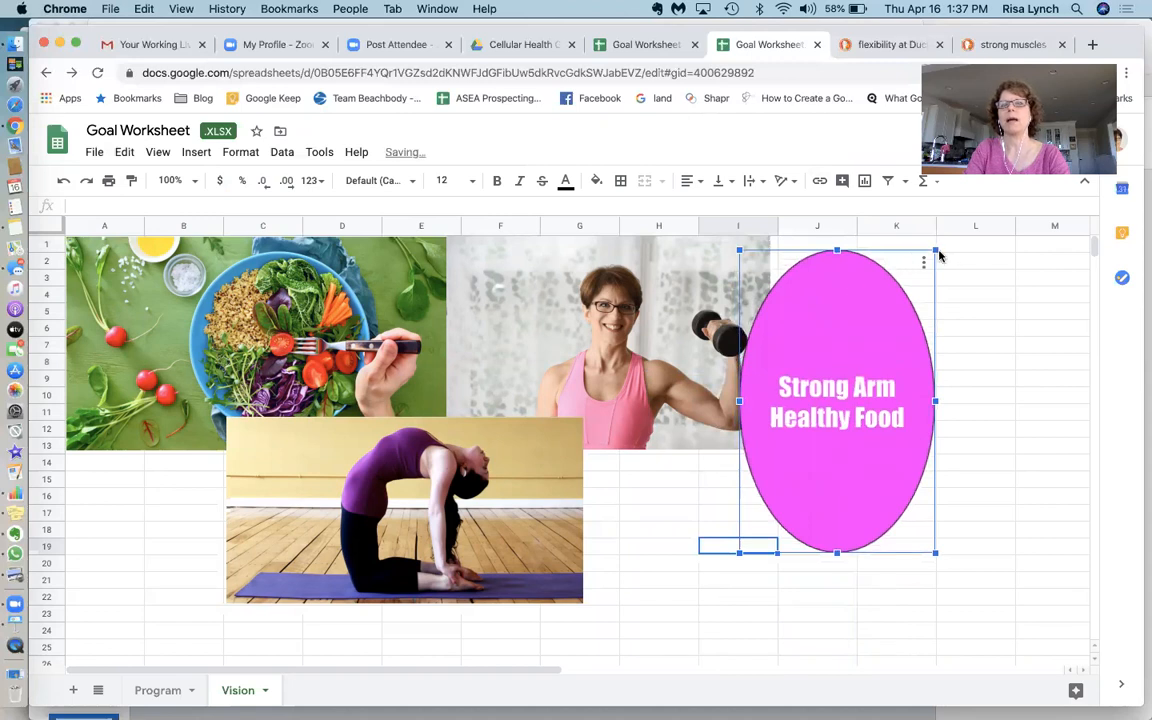
drag(935, 250, 863, 357)
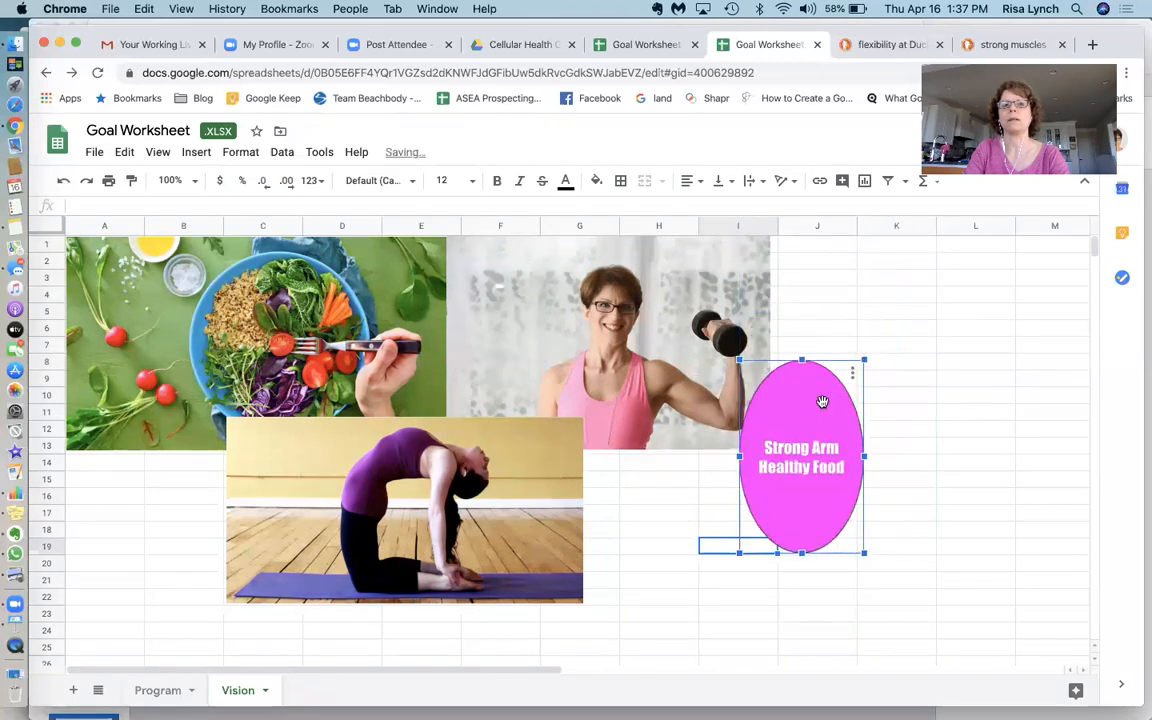
mouse_move(810, 419)
mouse_down()
mouse_move(822, 311)
mouse_move(575, 349)
mouse_move(462, 344)
mouse_up()
mouse_move(410, 382)
mouse_down()
mouse_move(250, 491)
mouse_move(214, 535)
mouse_up()
drag(219, 487, 157, 481)
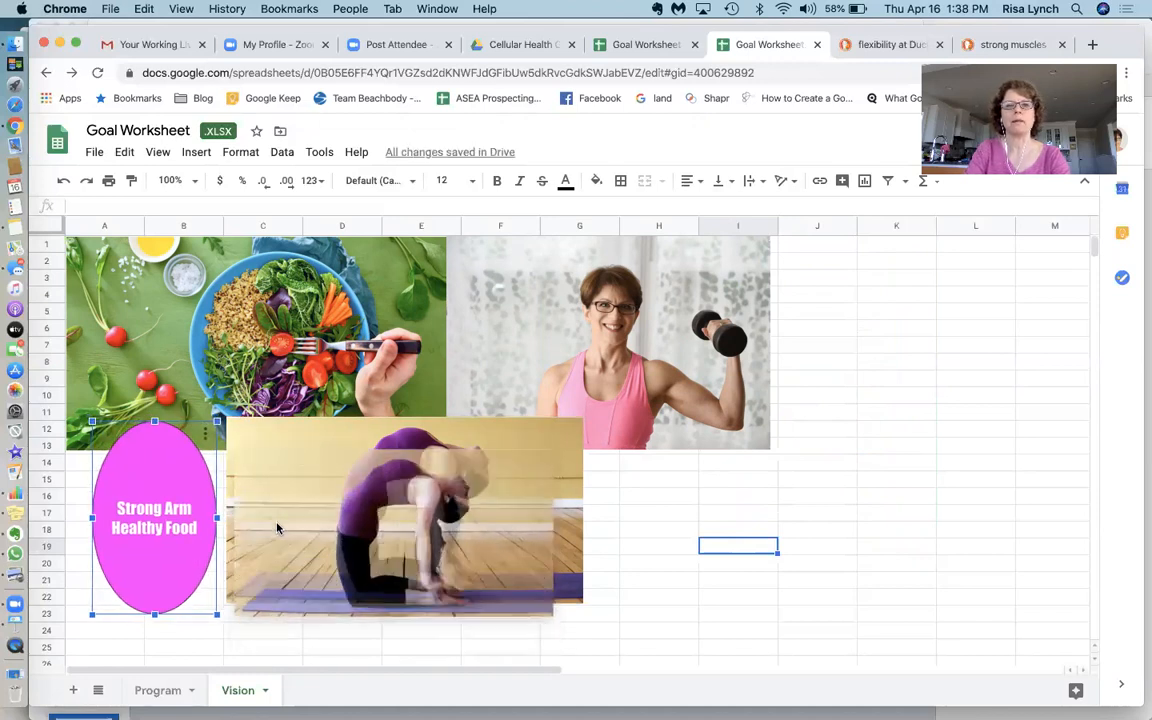
drag(278, 494, 272, 532)
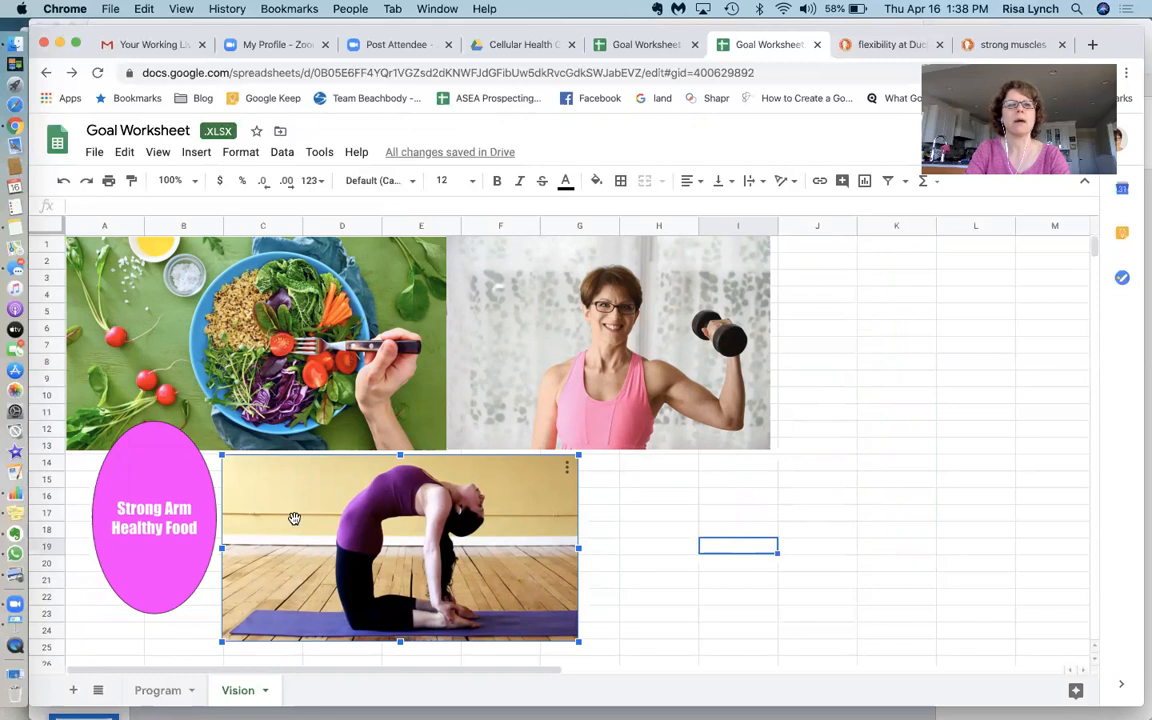
drag(297, 516, 301, 512)
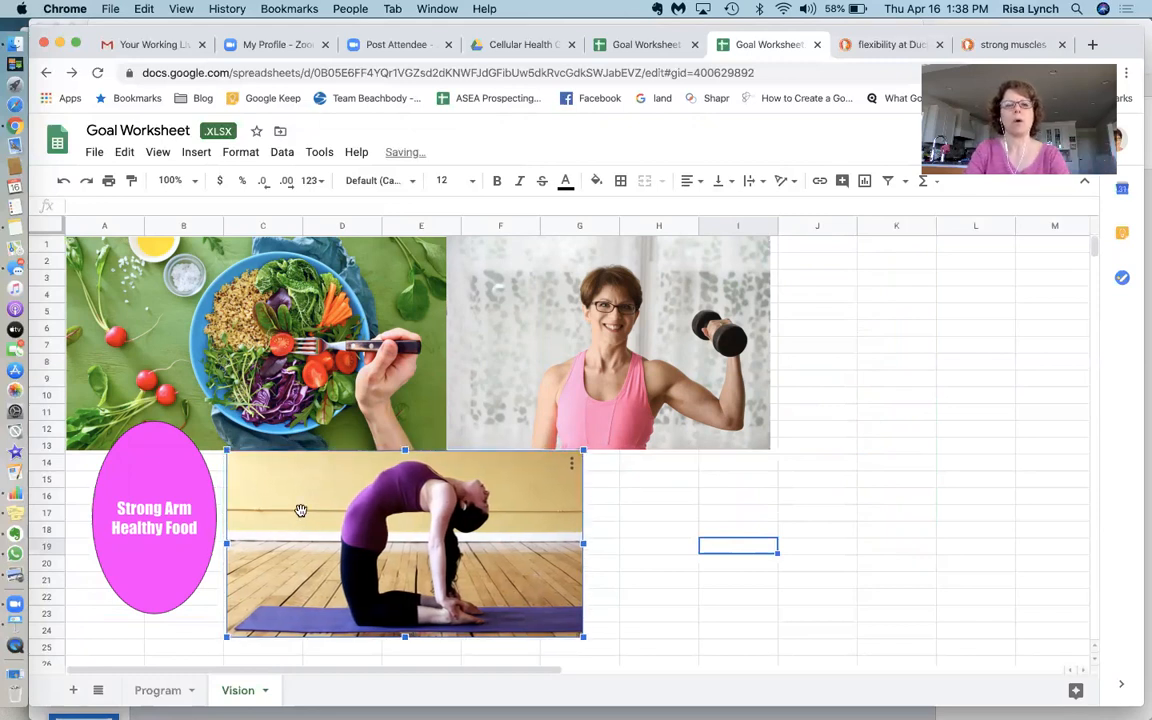
Reopen the oval drawing, set the oval's border colour to magenta, and save and close it
click(160, 482)
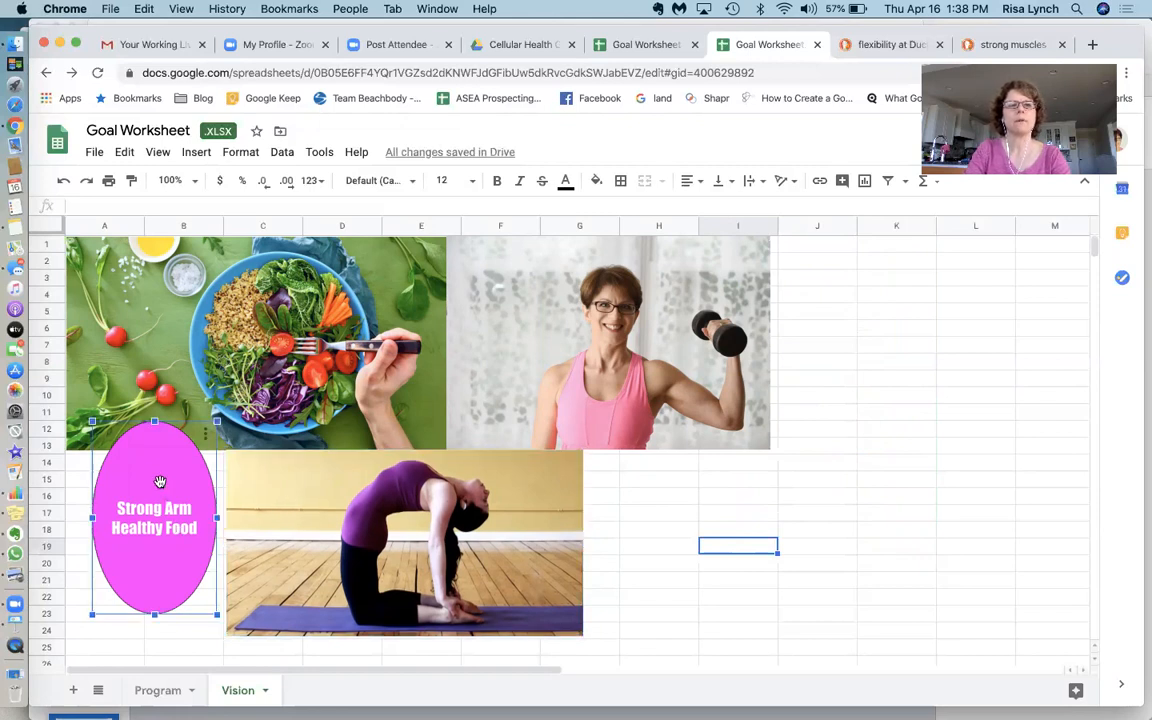
double_click(160, 482)
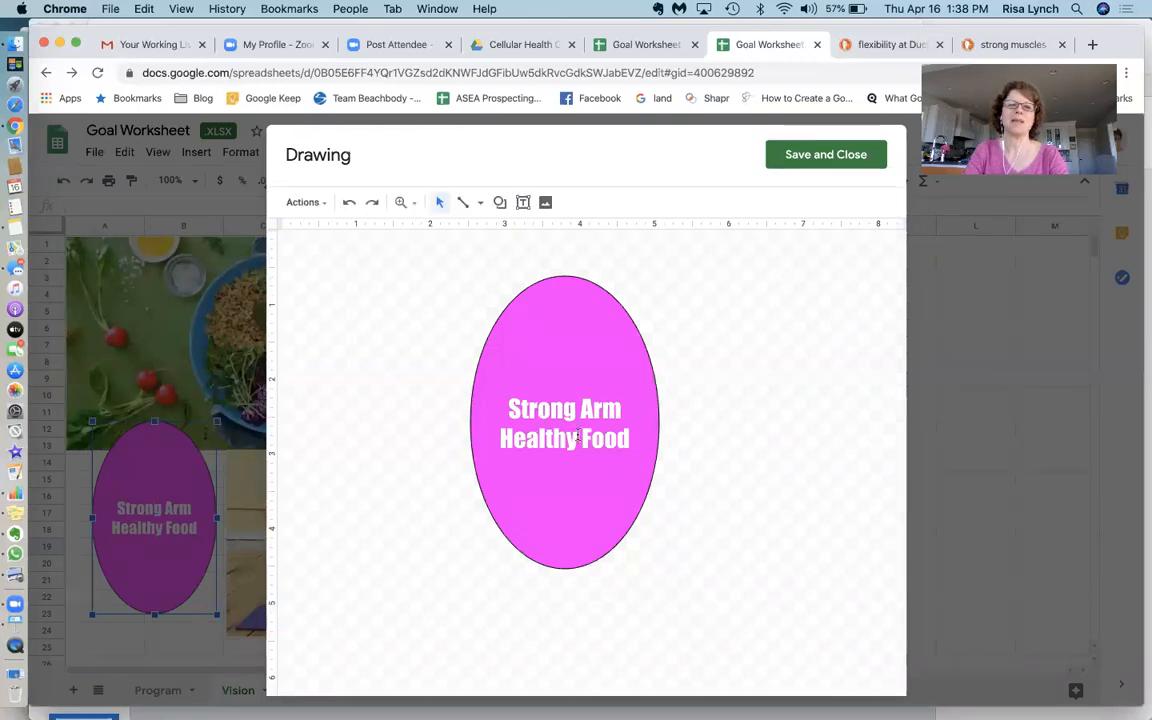
click(582, 336)
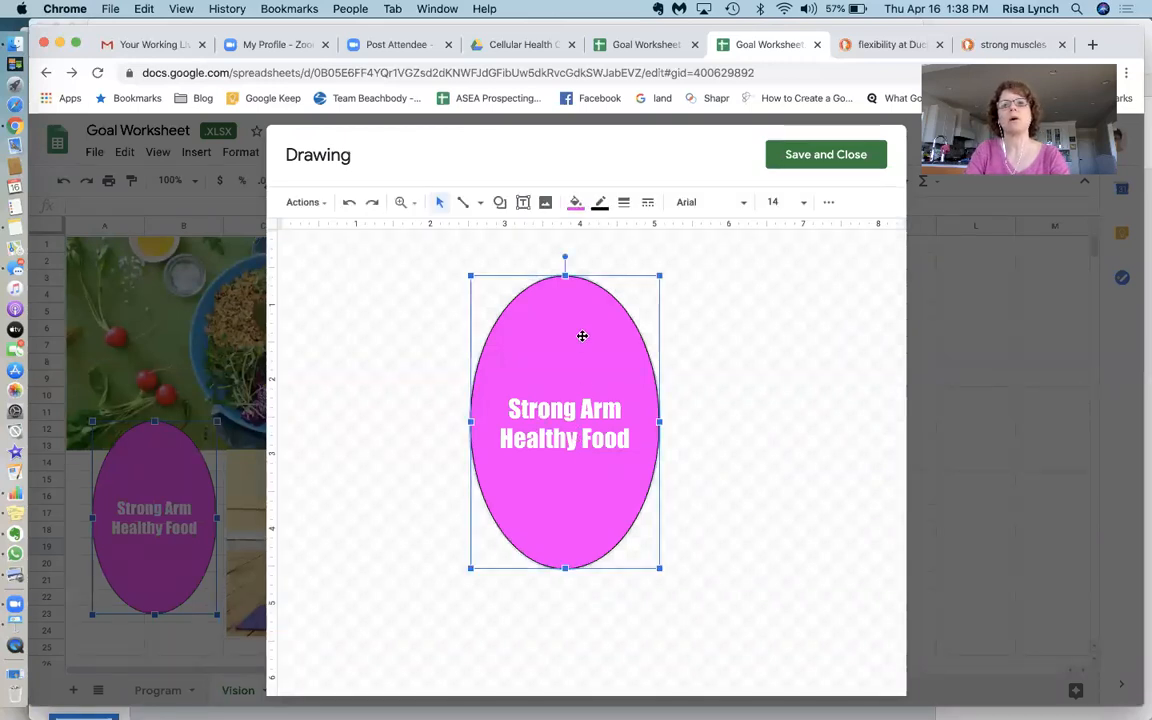
click(600, 205)
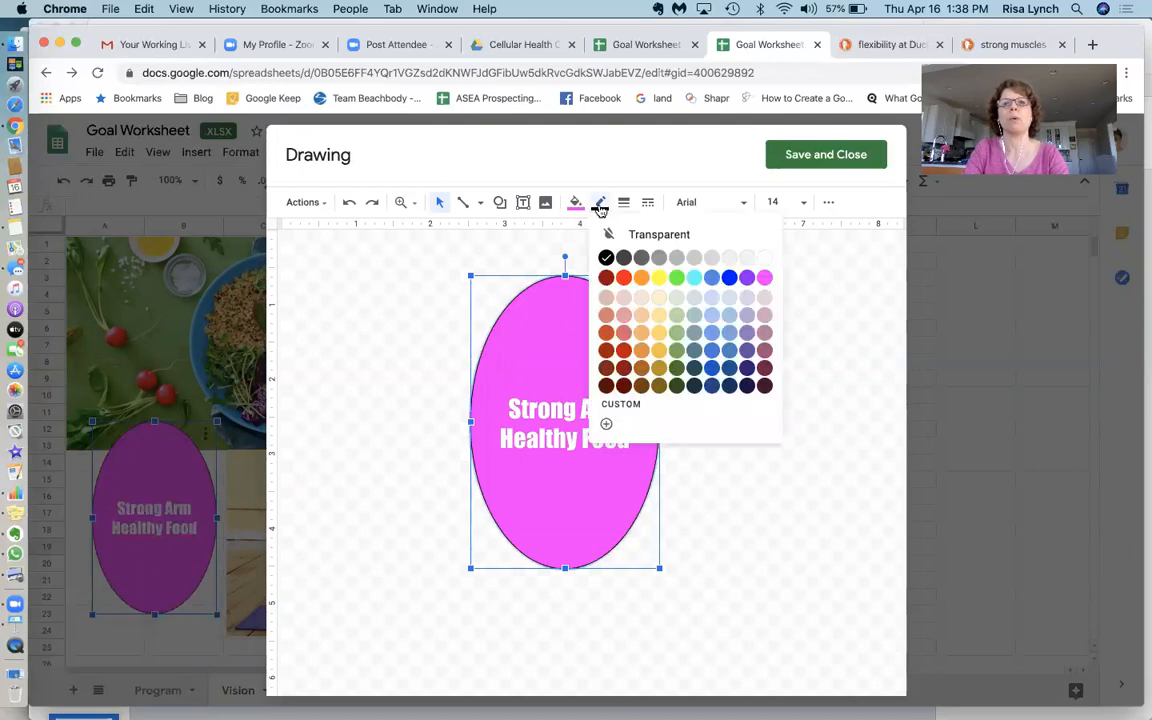
click(765, 280)
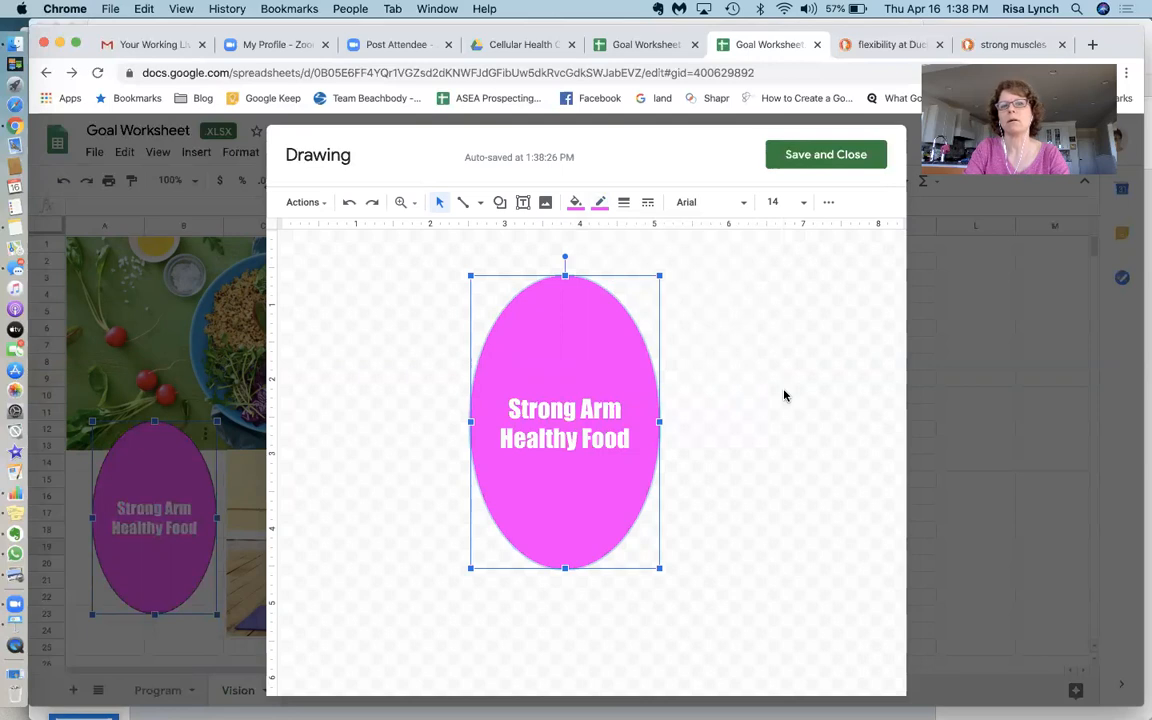
click(836, 152)
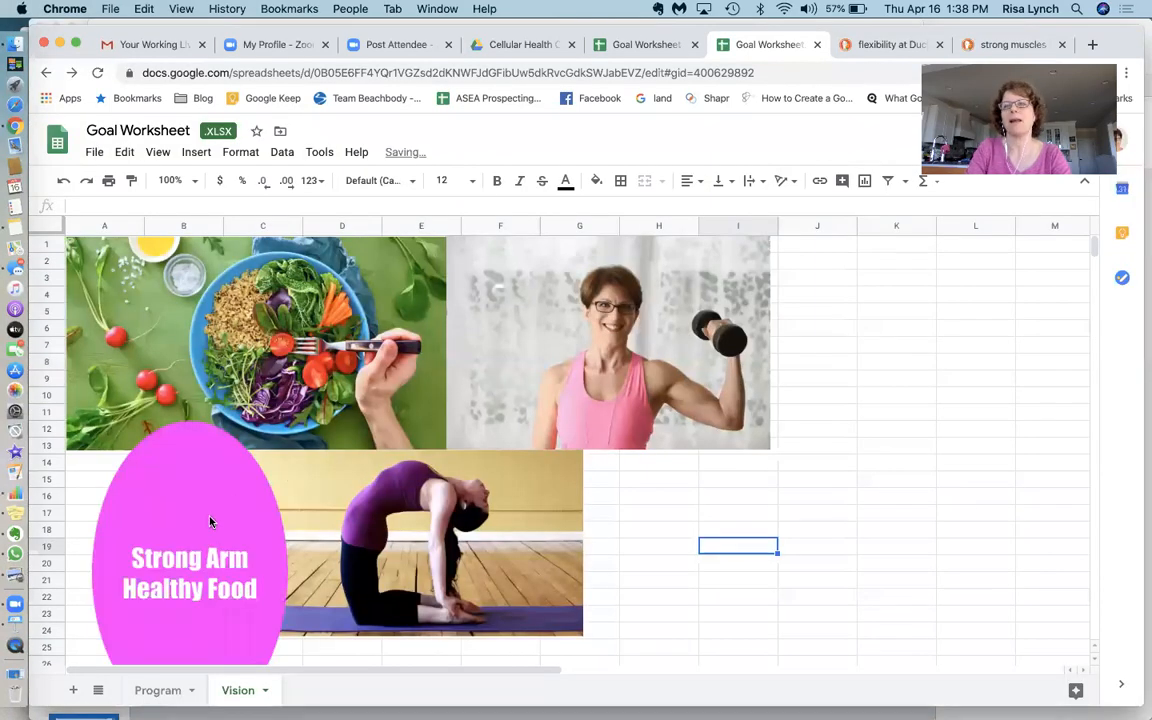
Move the oval drawing to the right of the dumbbell photo and deselect it
mouse_move(197, 514)
mouse_down()
mouse_move(774, 499)
mouse_move(815, 455)
mouse_move(852, 318)
mouse_up()
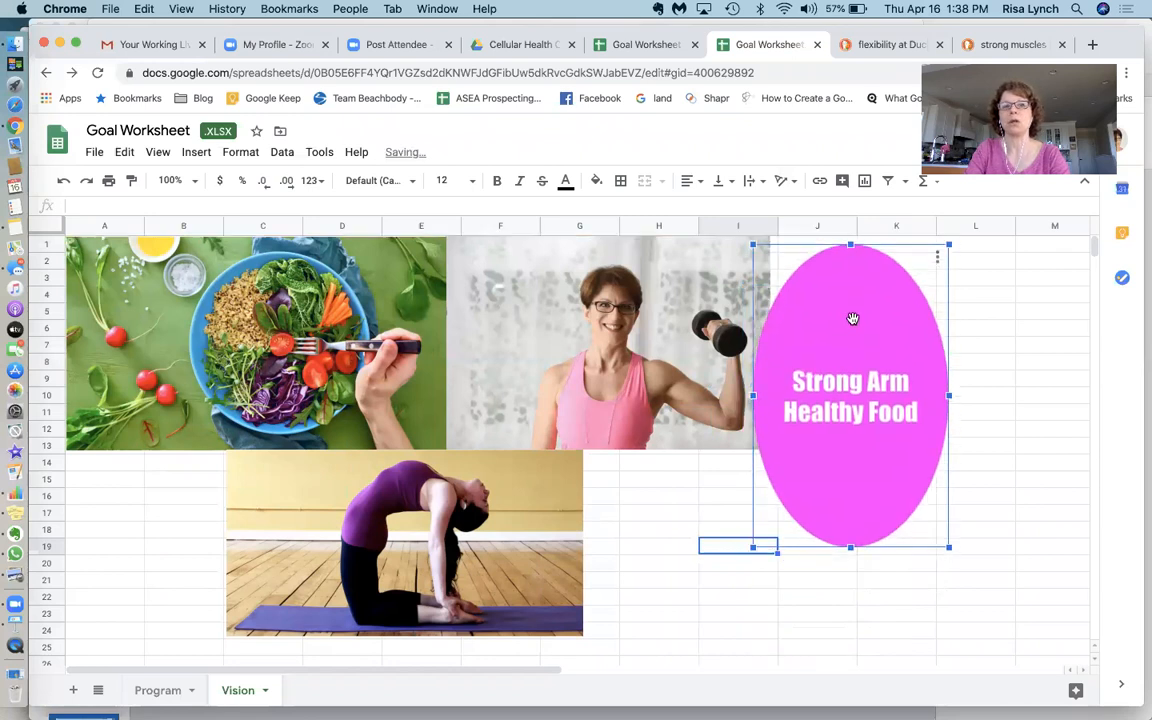
click(642, 500)
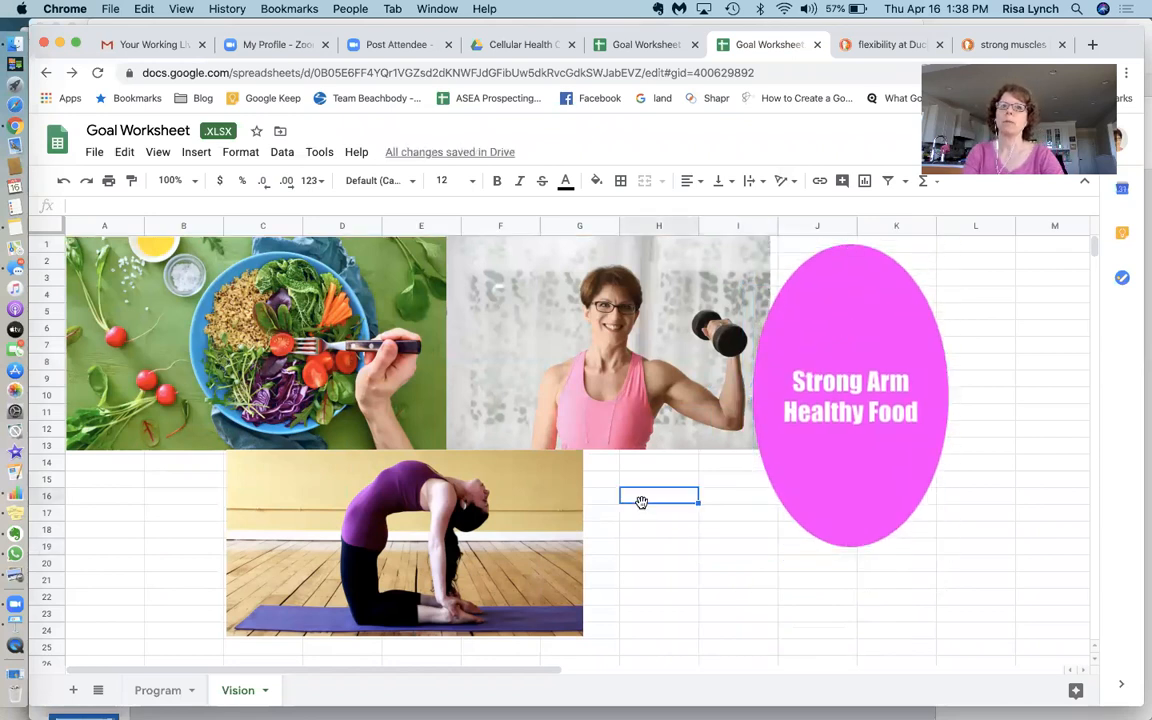